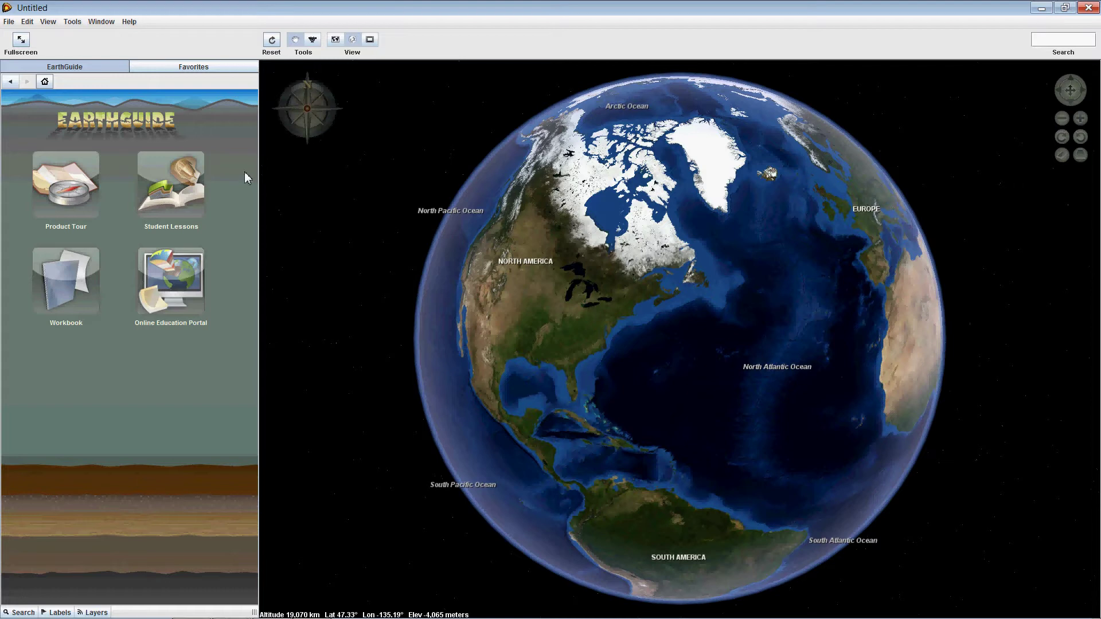
Open lesson F1-1 'What Is a Volcano?' in Unit F: Volcanoes, flying the globe to Mt. Rainier
left_click(186, 179)
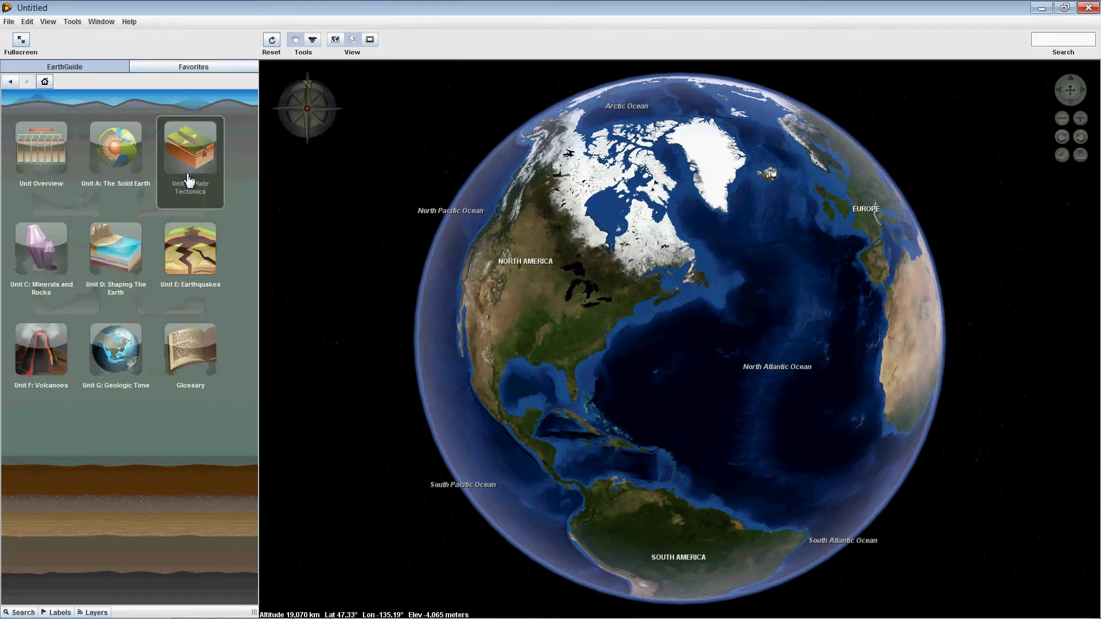
left_click(45, 353)
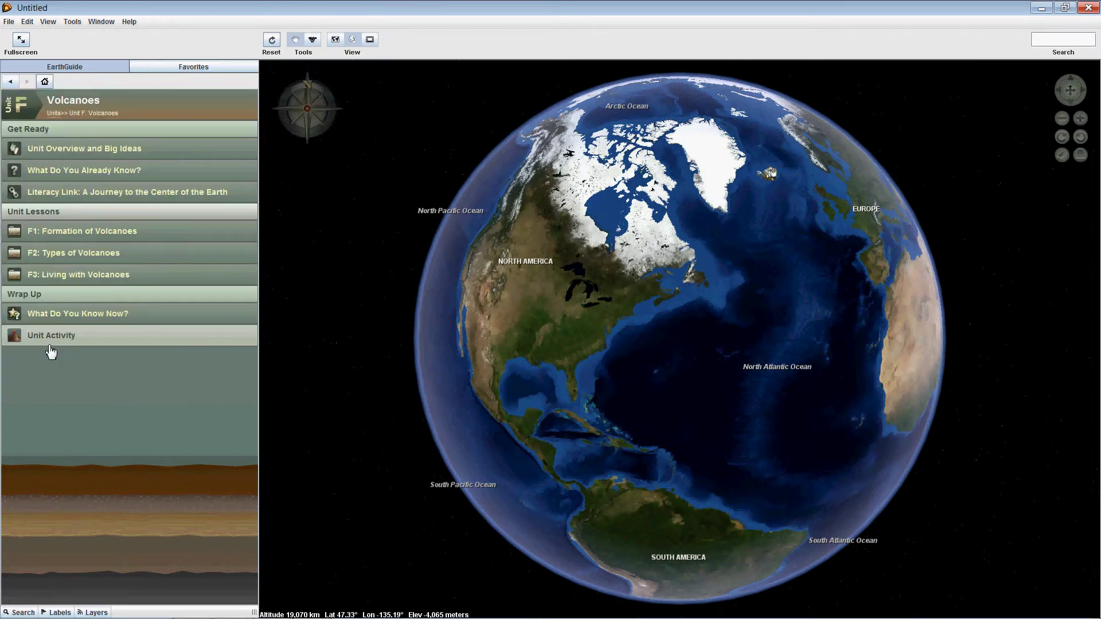
left_click(67, 232)
left_click(67, 233)
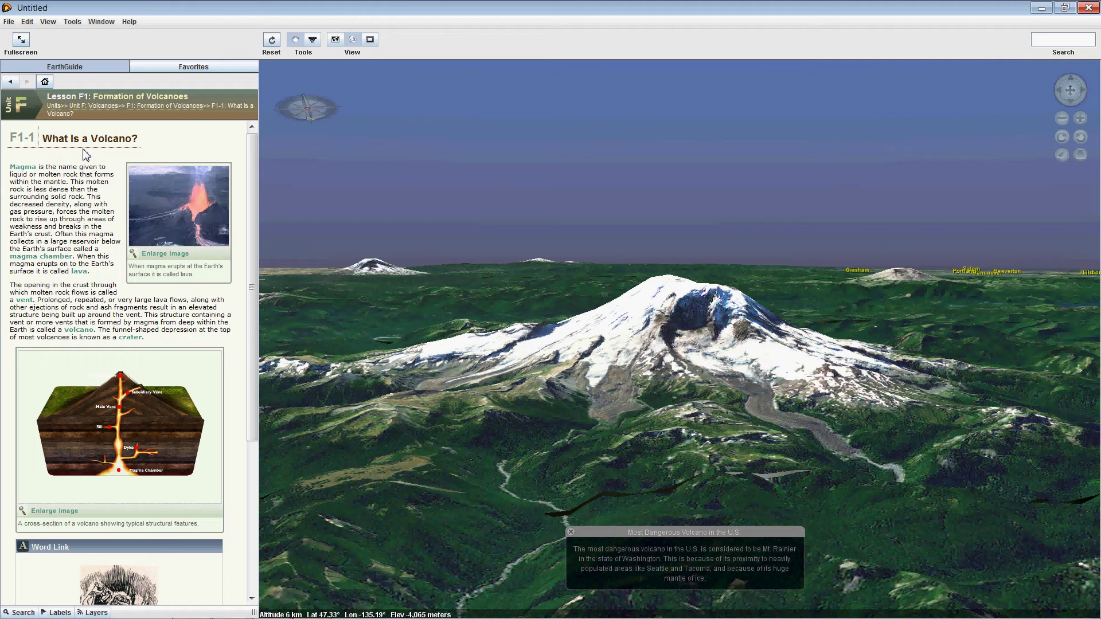
left_click(10, 82)
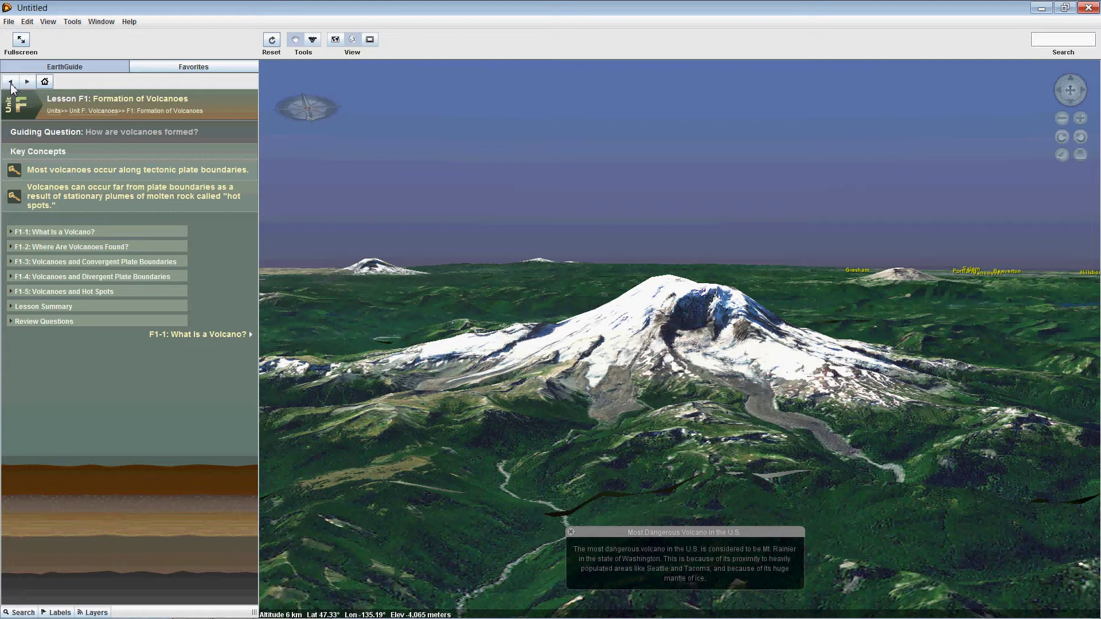
left_click(10, 83)
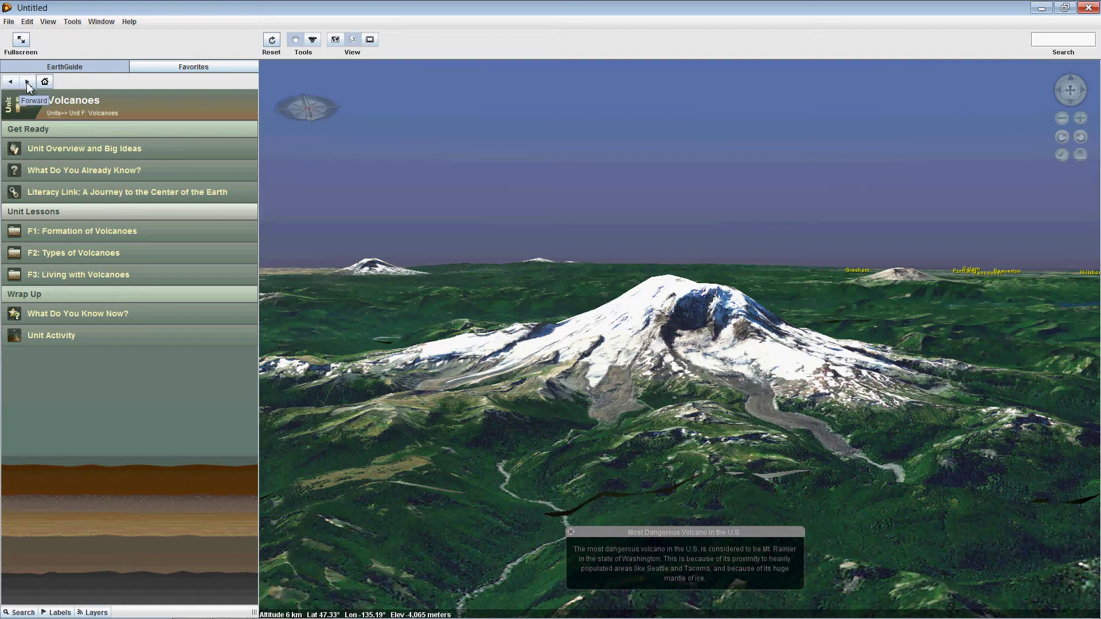
left_click(28, 83)
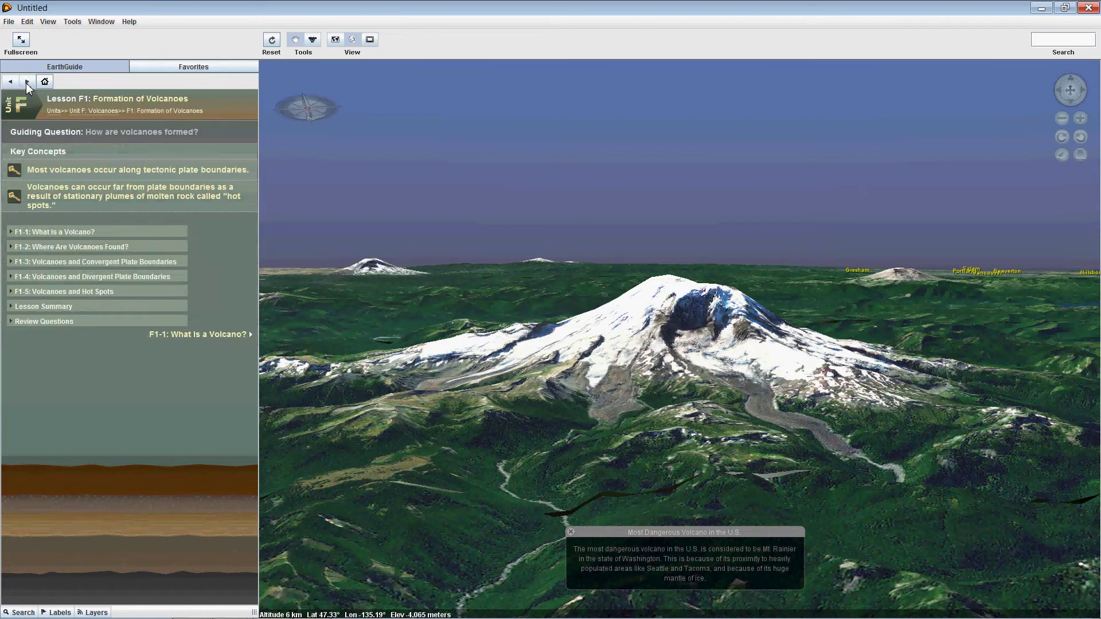
left_click(26, 83)
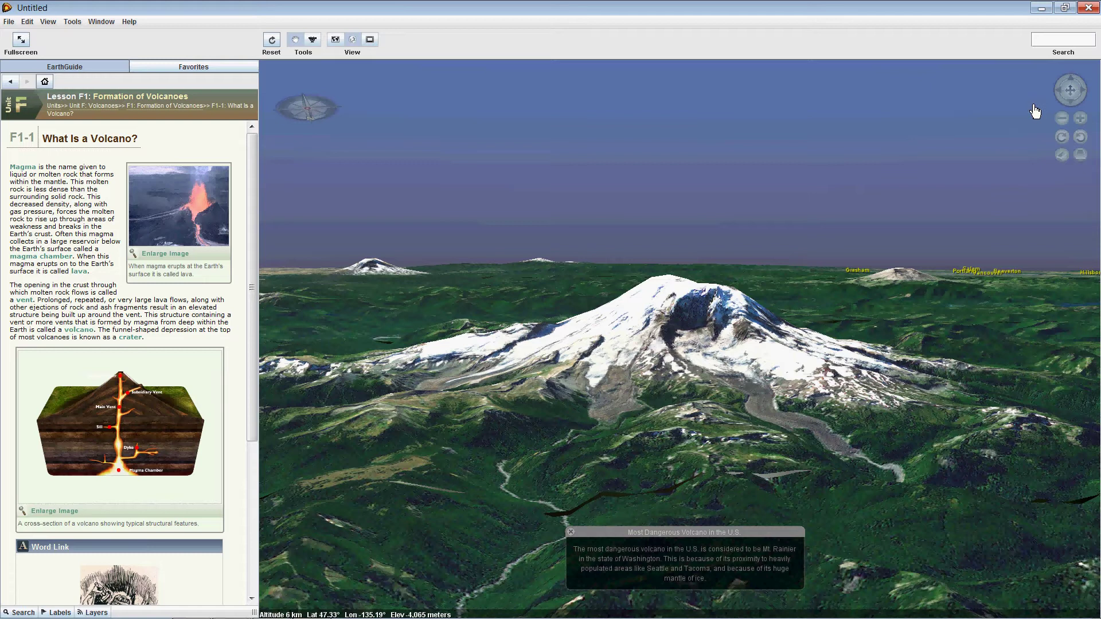
Pan right and left around Mt. Rainier, move toward and back from it, then zoom out
left_click(1062, 91)
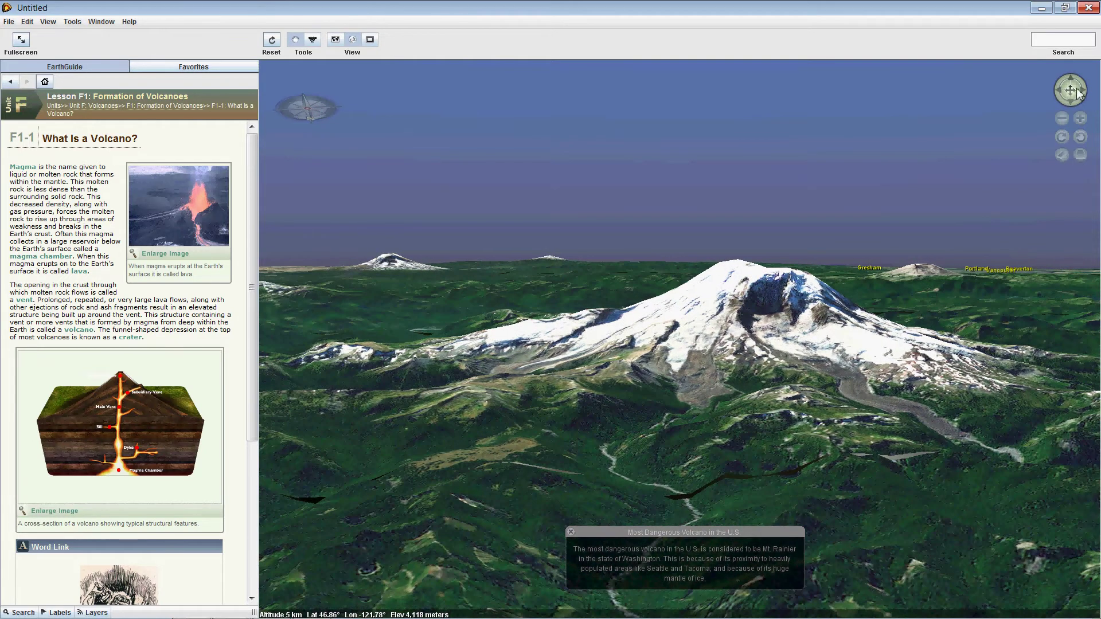
left_click(1084, 93)
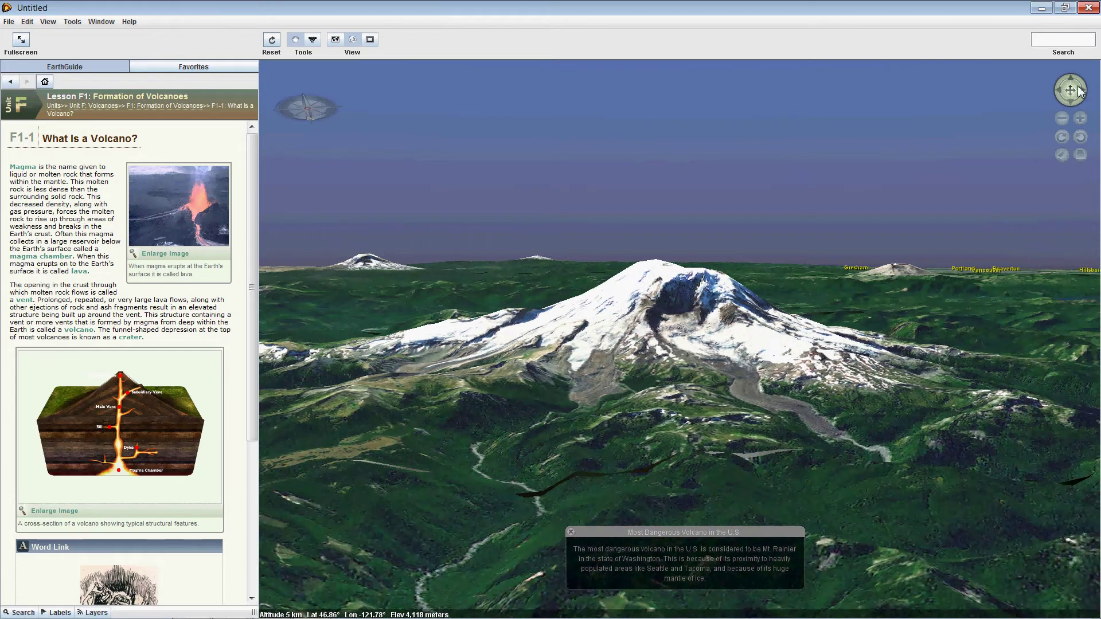
left_click(1071, 85)
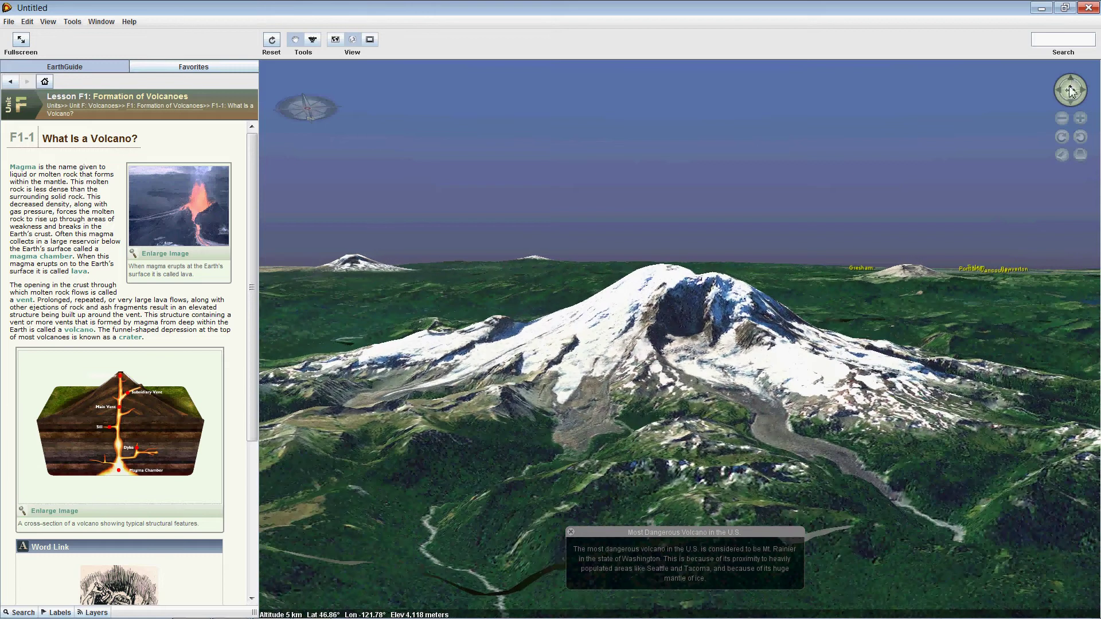
left_click(1071, 102)
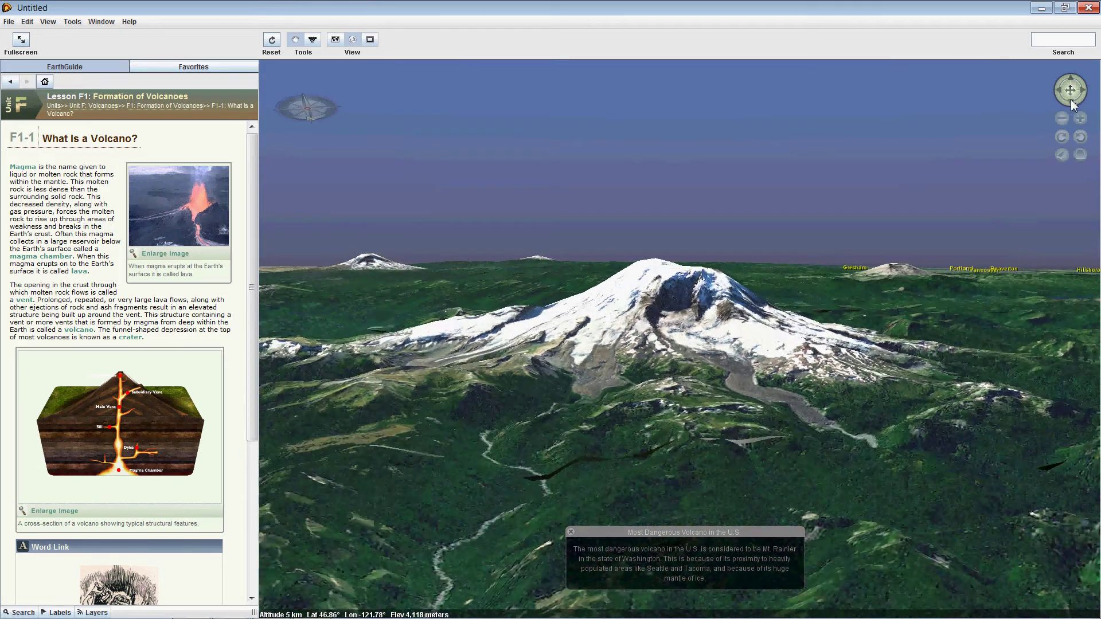
left_click(1063, 119)
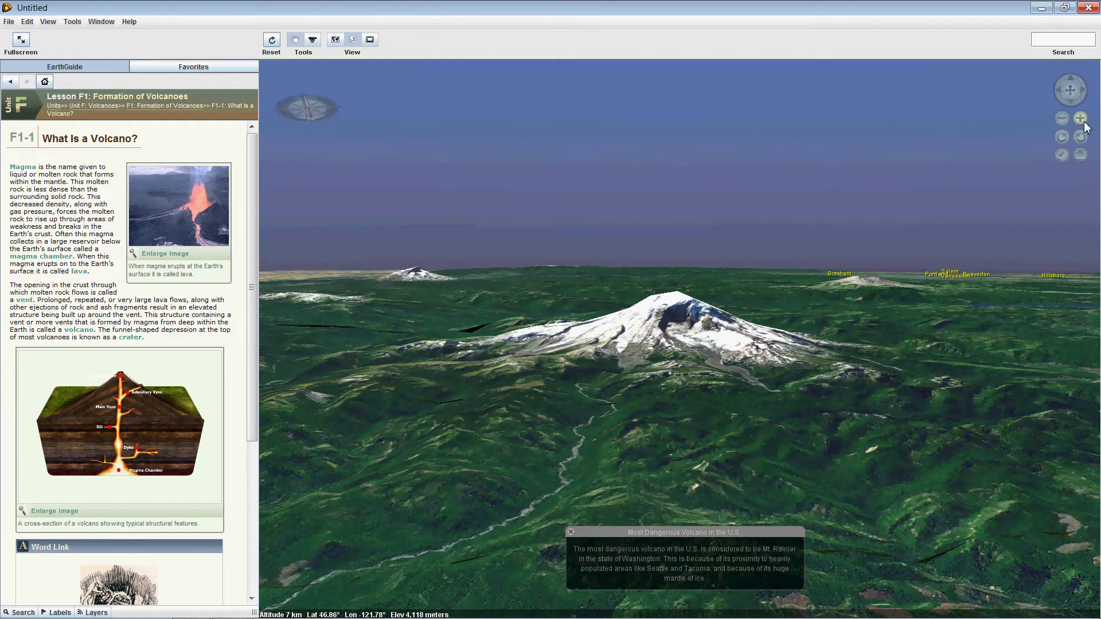
Zoom in, rotate both ways around Mt. Rainier, tilt to a horizon view, then look straight down on the summit
left_click(1081, 119)
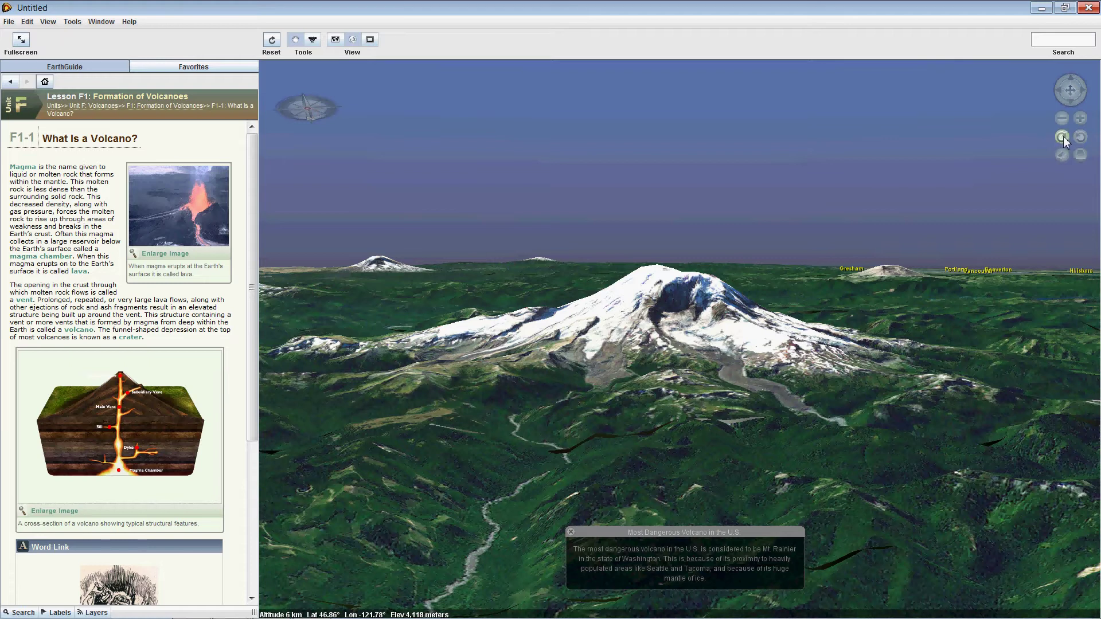
left_click(1062, 137)
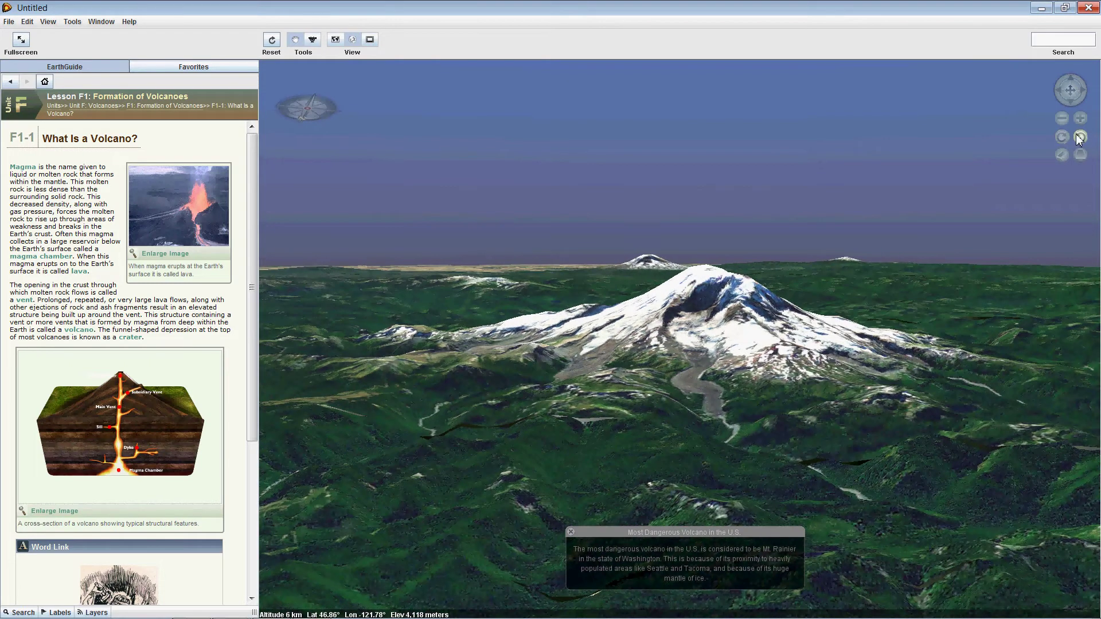
left_click(1080, 138)
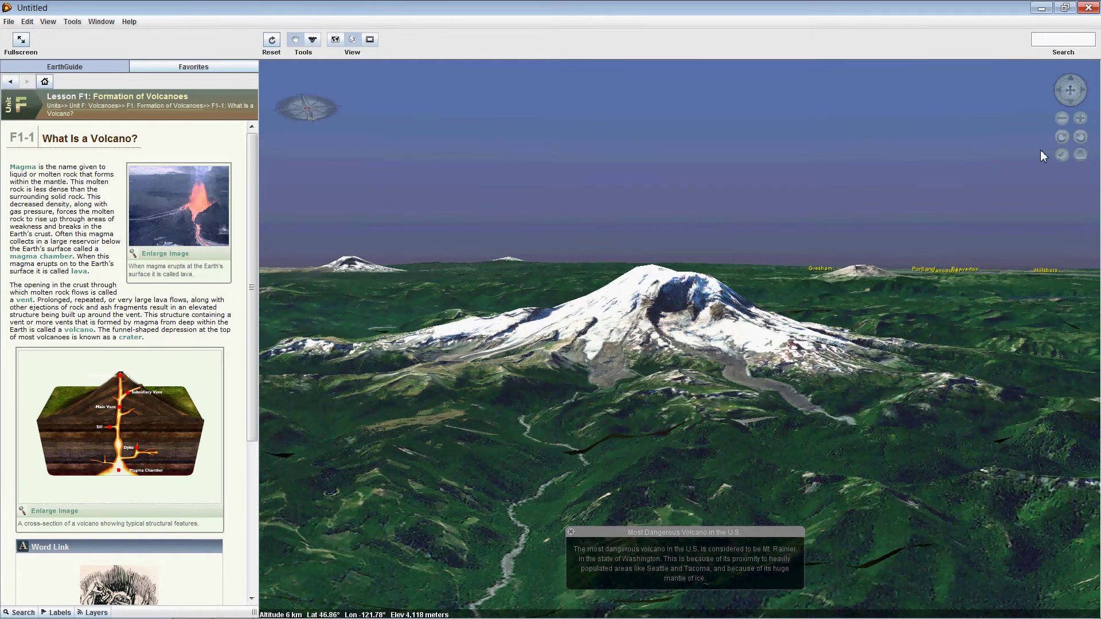
left_click(1062, 154)
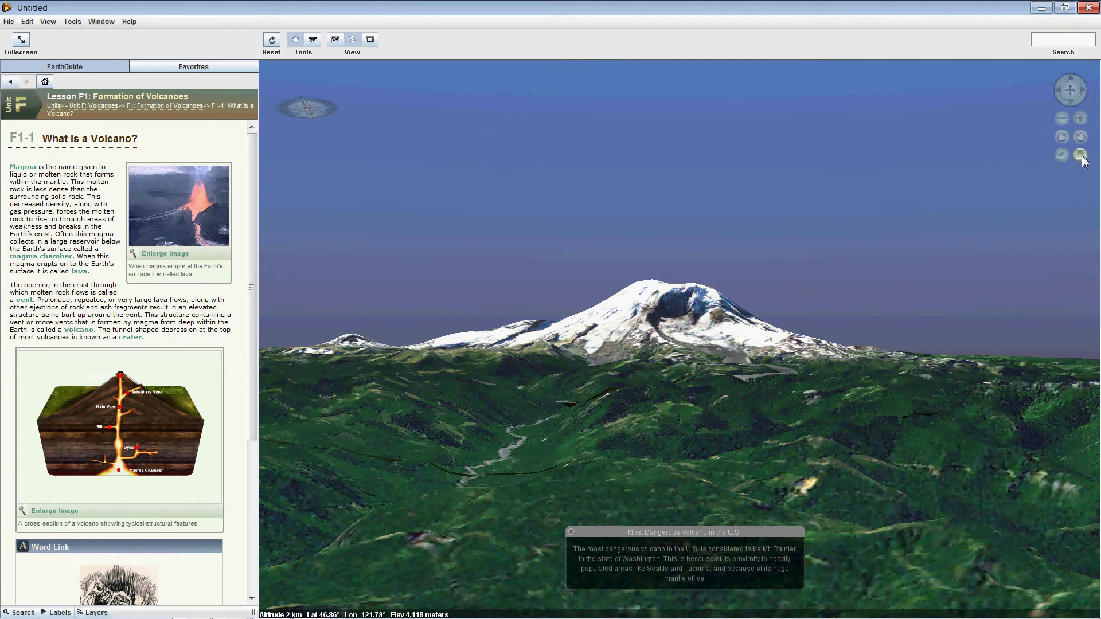
left_click(1080, 154)
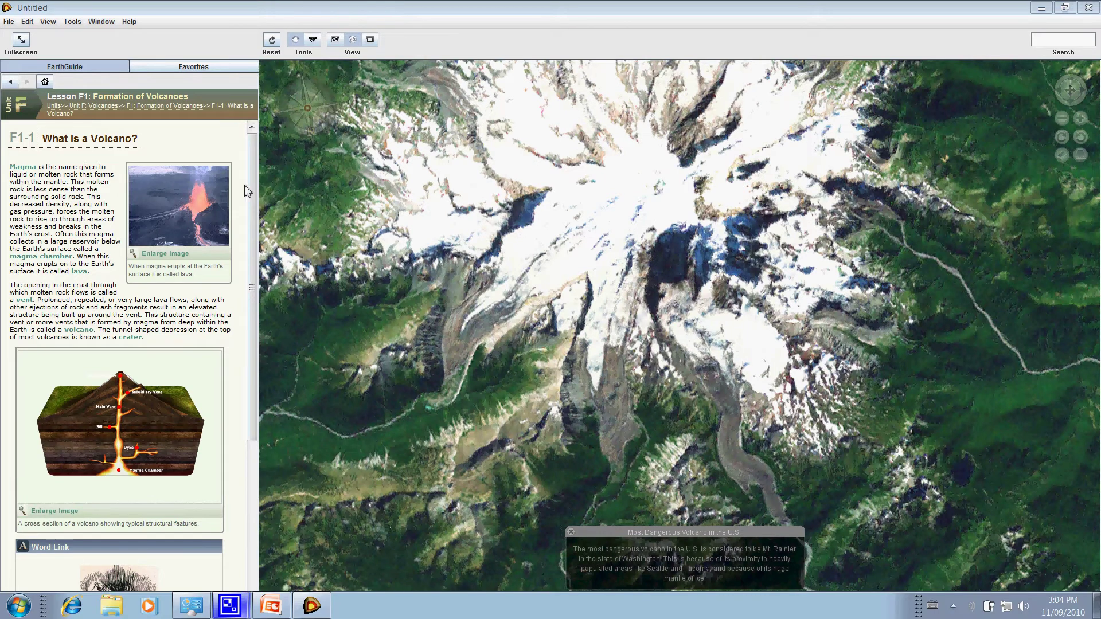
mouse_move(227, 200)
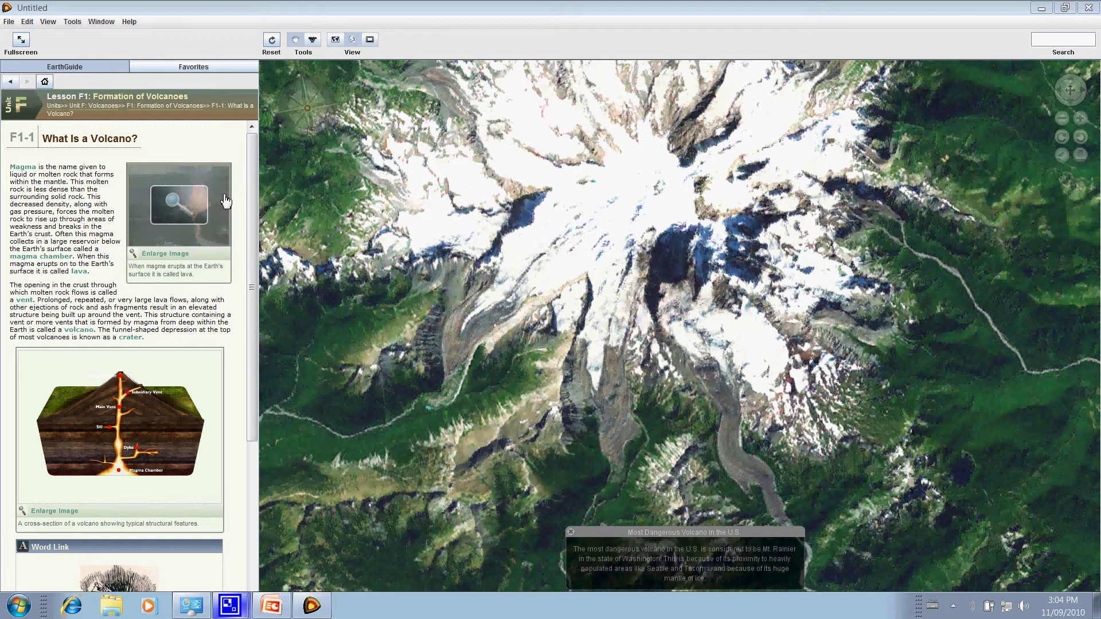
left_click(225, 200)
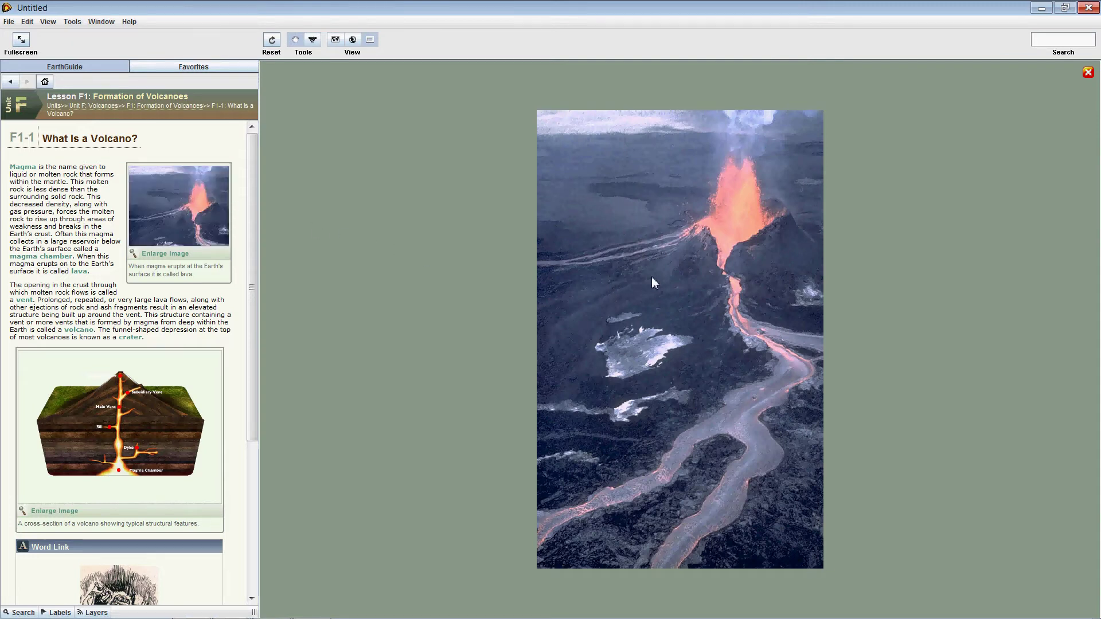
left_click(1089, 73)
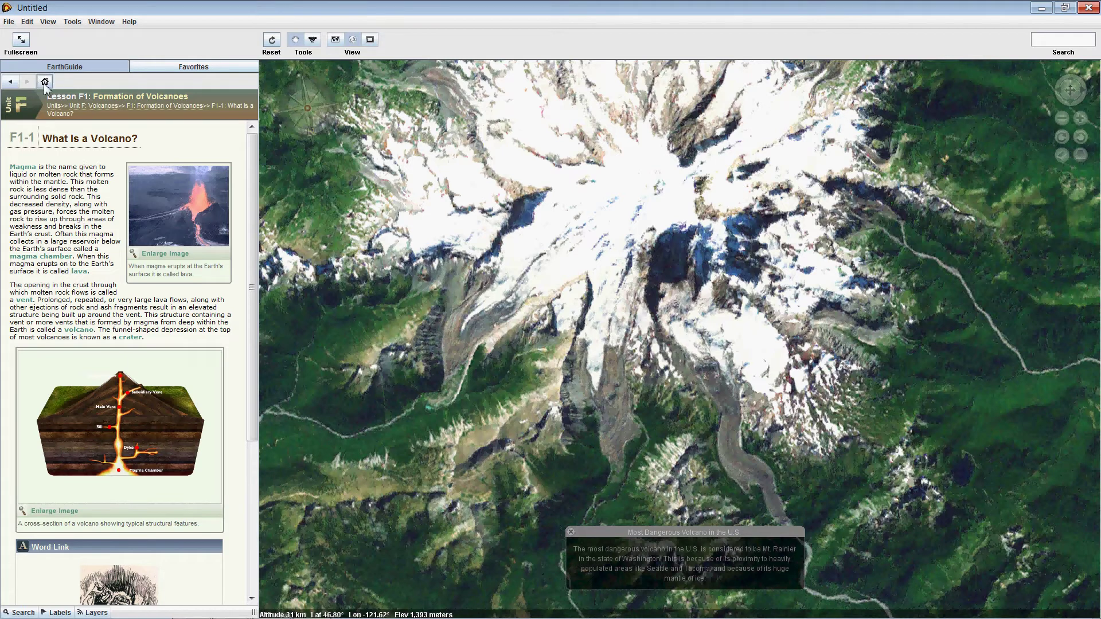
Send EarthGuide back to its home page and reset the globe to the whole-Earth view
left_click(44, 82)
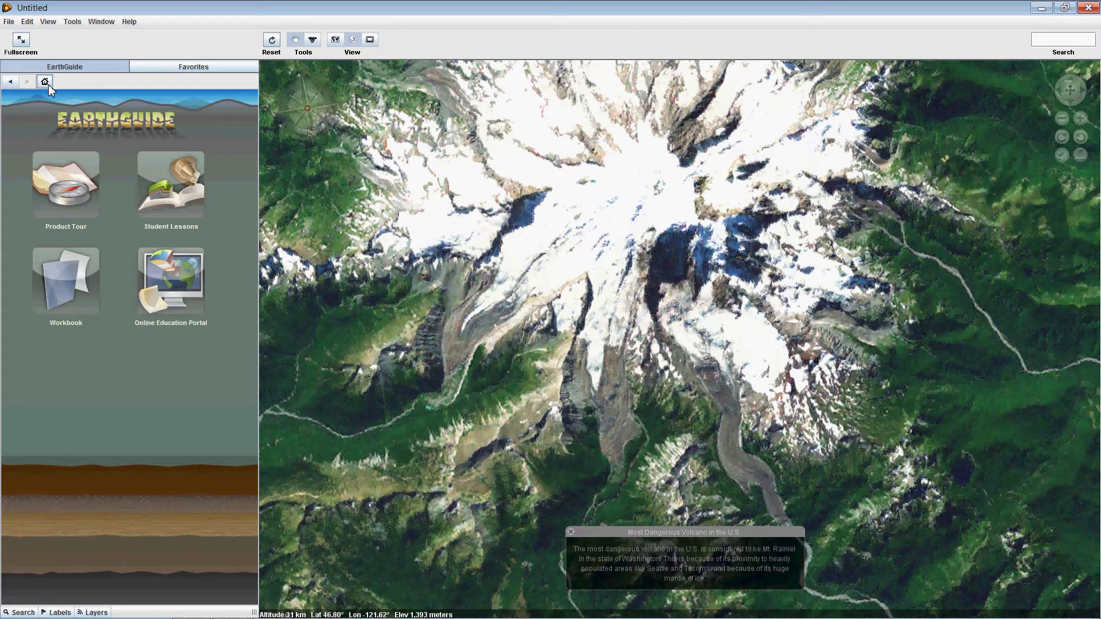
left_click(273, 47)
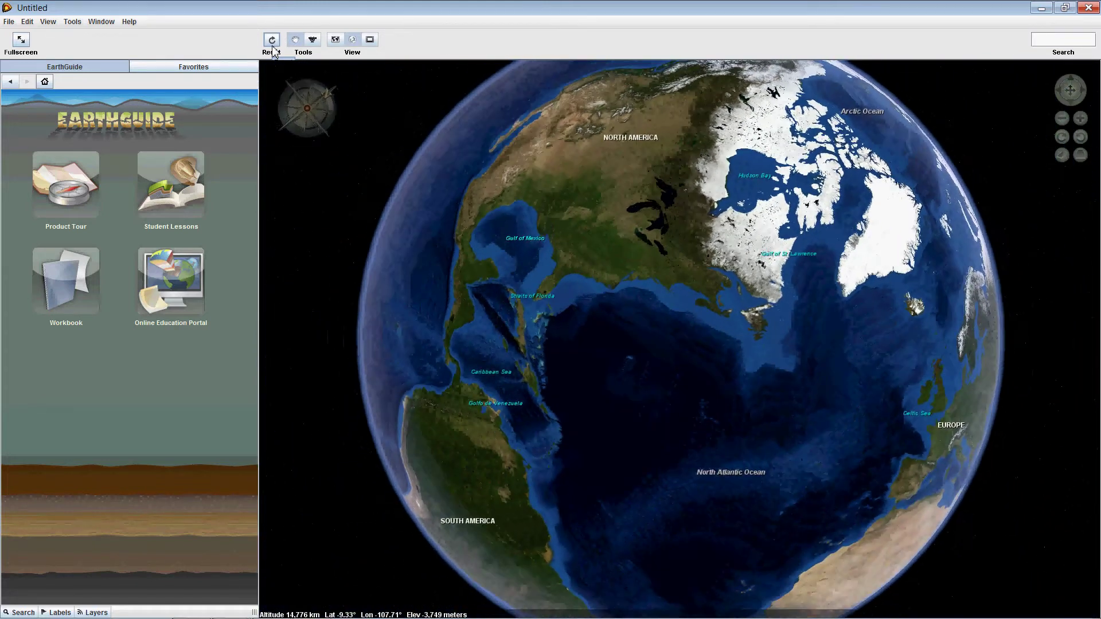
Draw three Line measurements across North America, including 2,685.88 km and 1,443.46 km segments
left_click(320, 46)
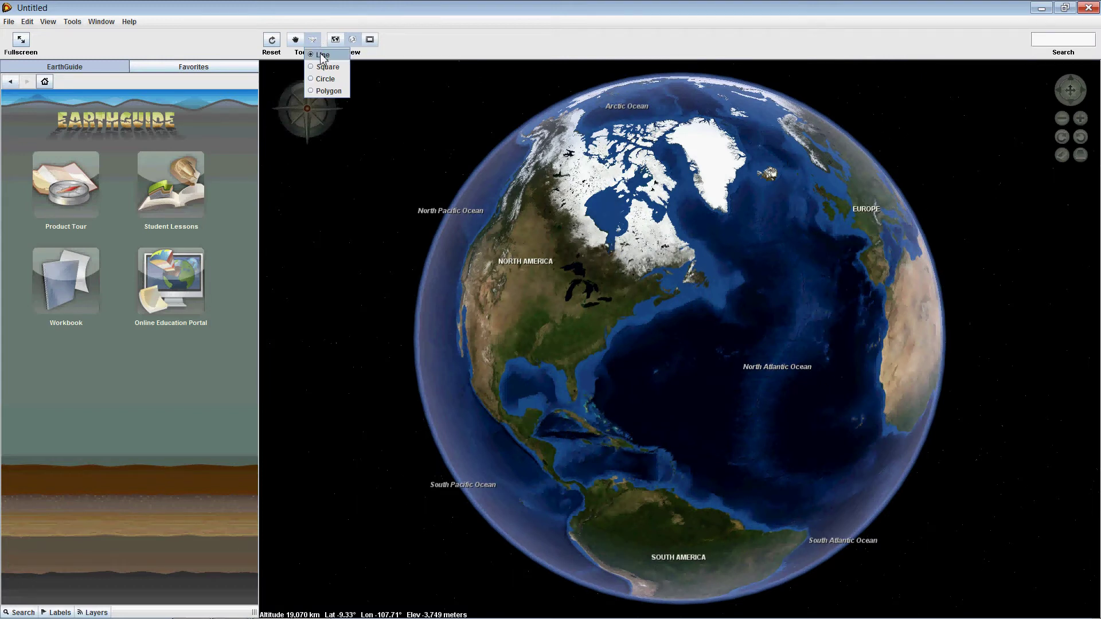
left_click(321, 56)
left_click_drag(547, 195, 613, 295)
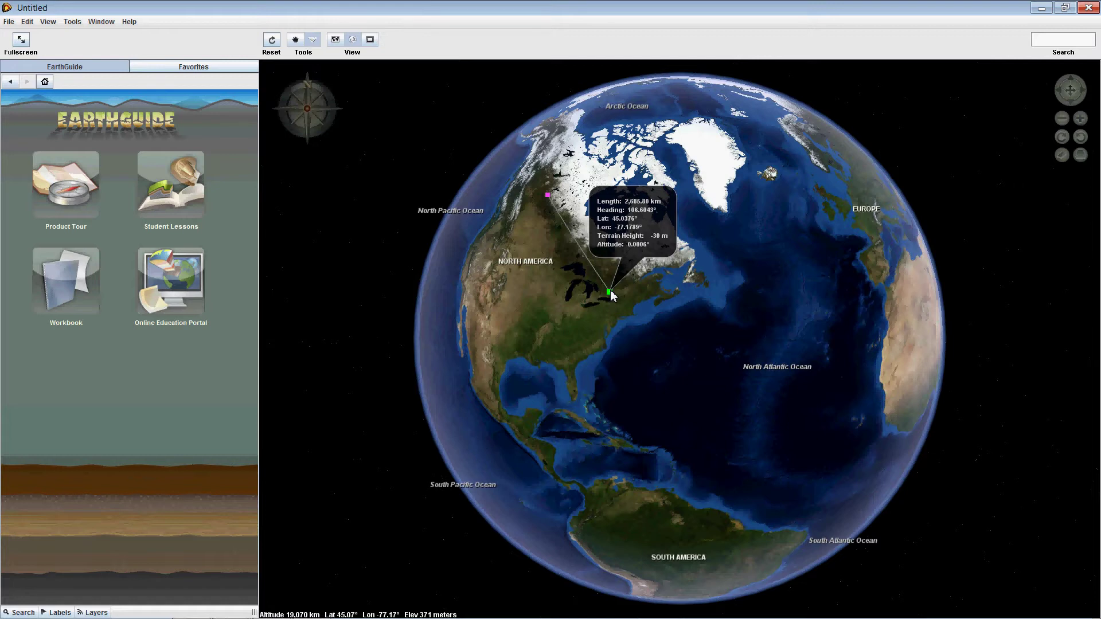
left_click(610, 291)
left_click(521, 233)
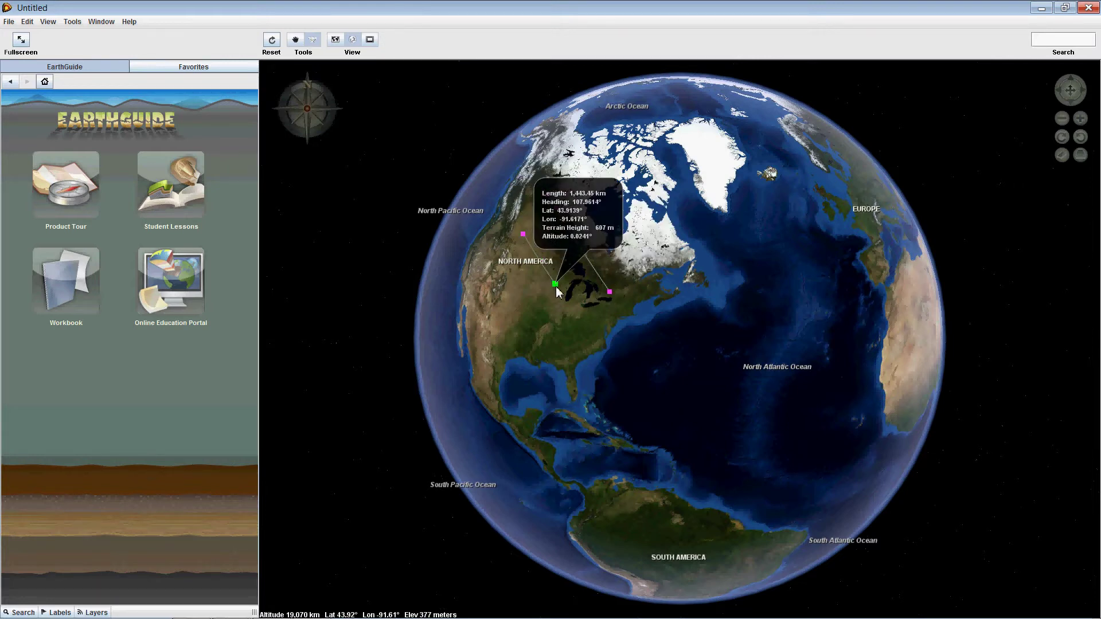
left_click(555, 283)
left_click(503, 265)
left_click(524, 304)
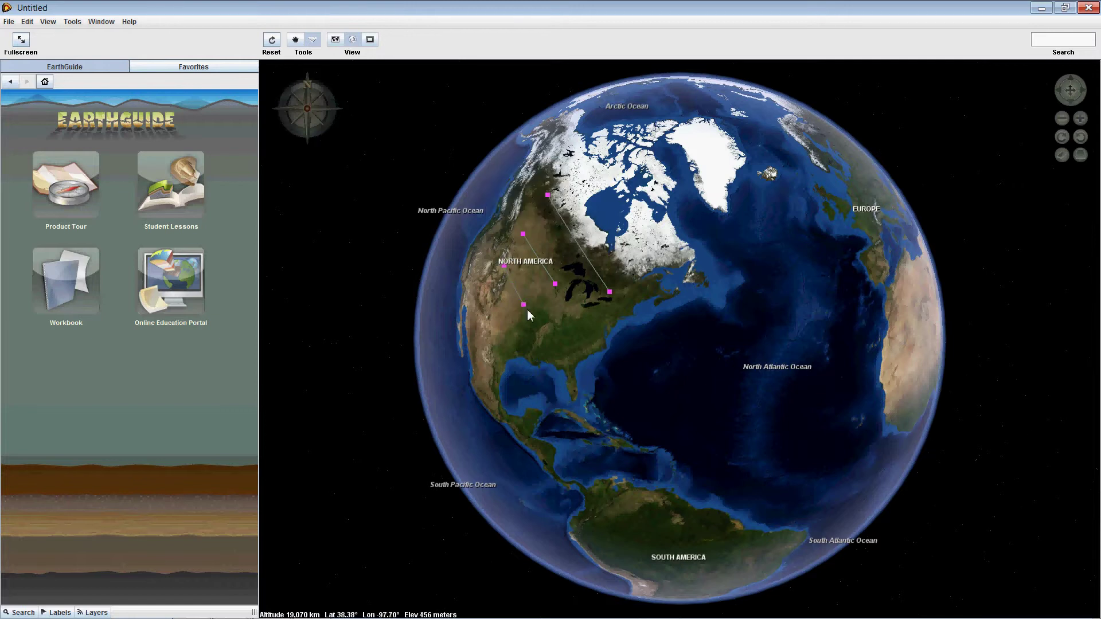
left_click_drag(525, 306, 539, 325)
Finish the third measure line, then remove every line with Delete All Shapes
left_click(539, 325)
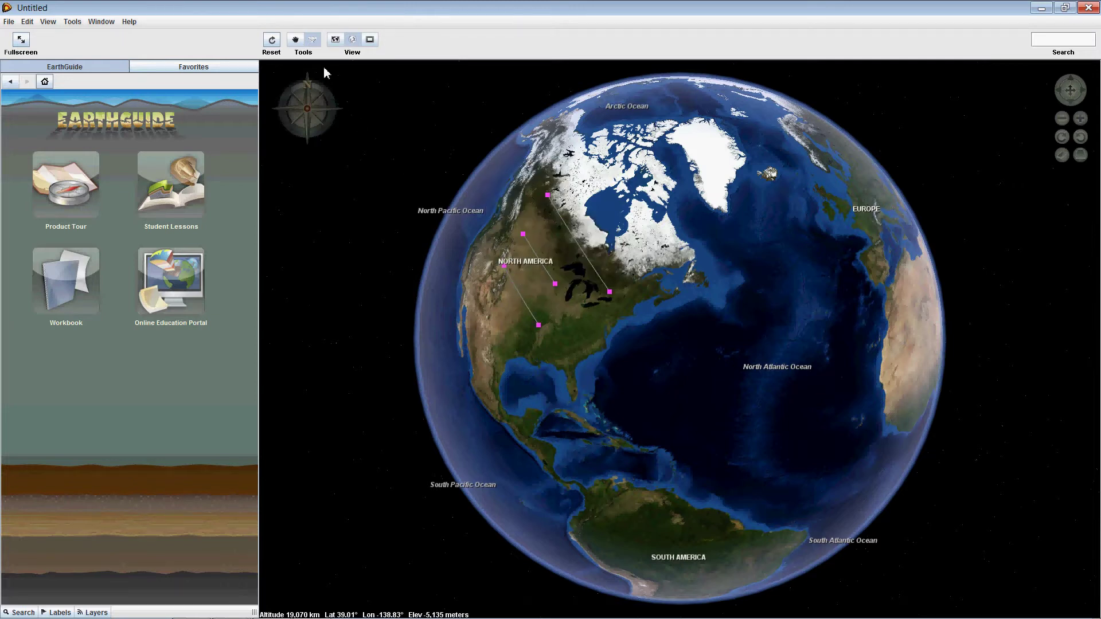
left_click(296, 40)
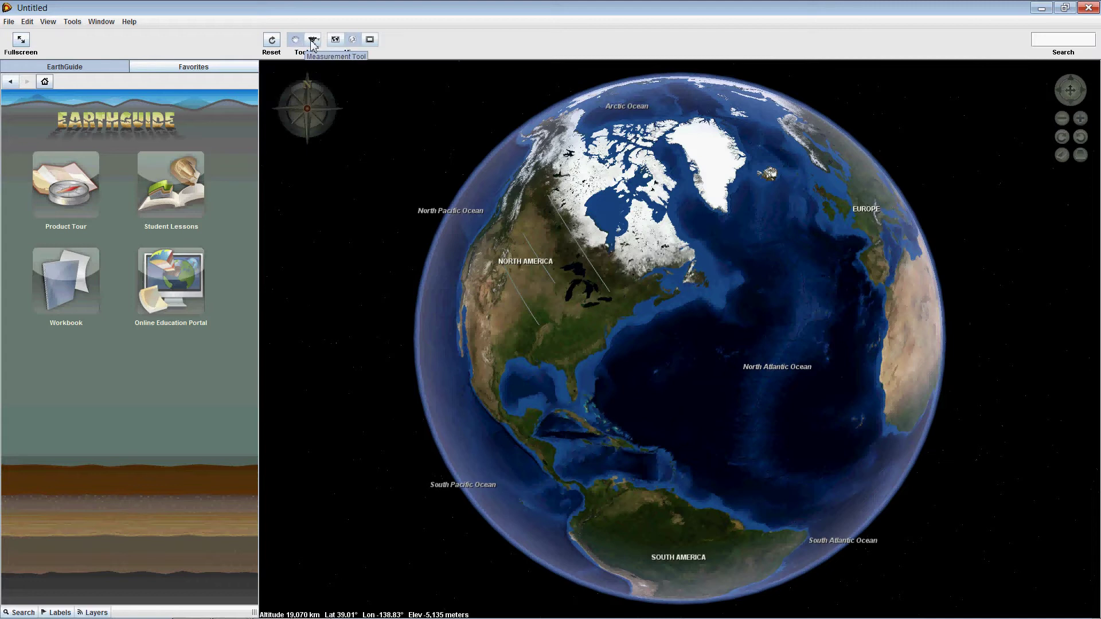
left_click(312, 40)
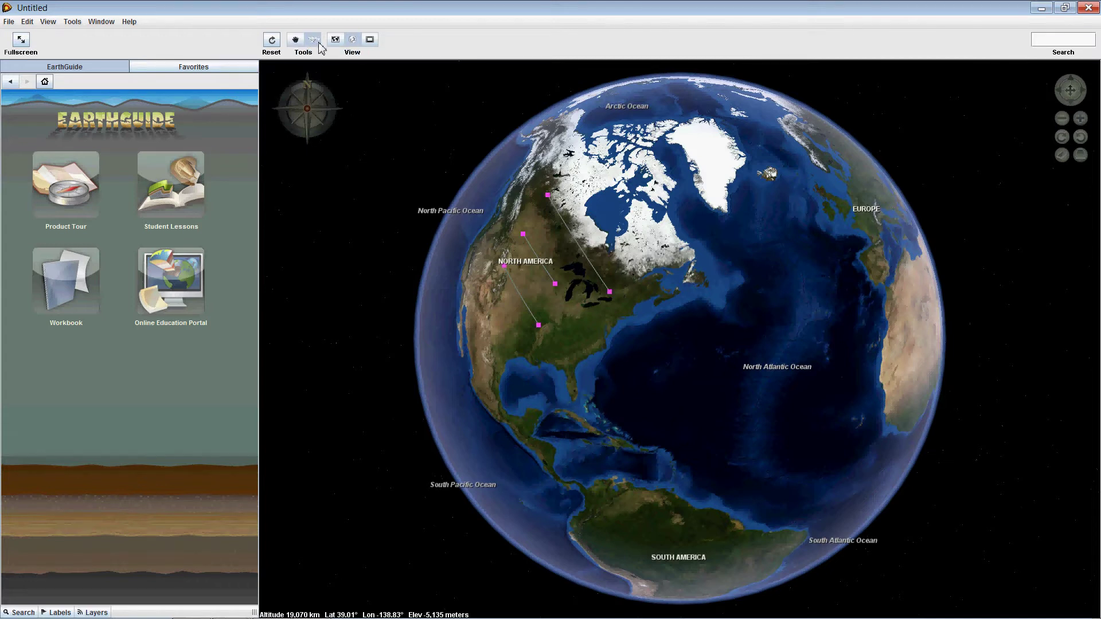
right_click(549, 200)
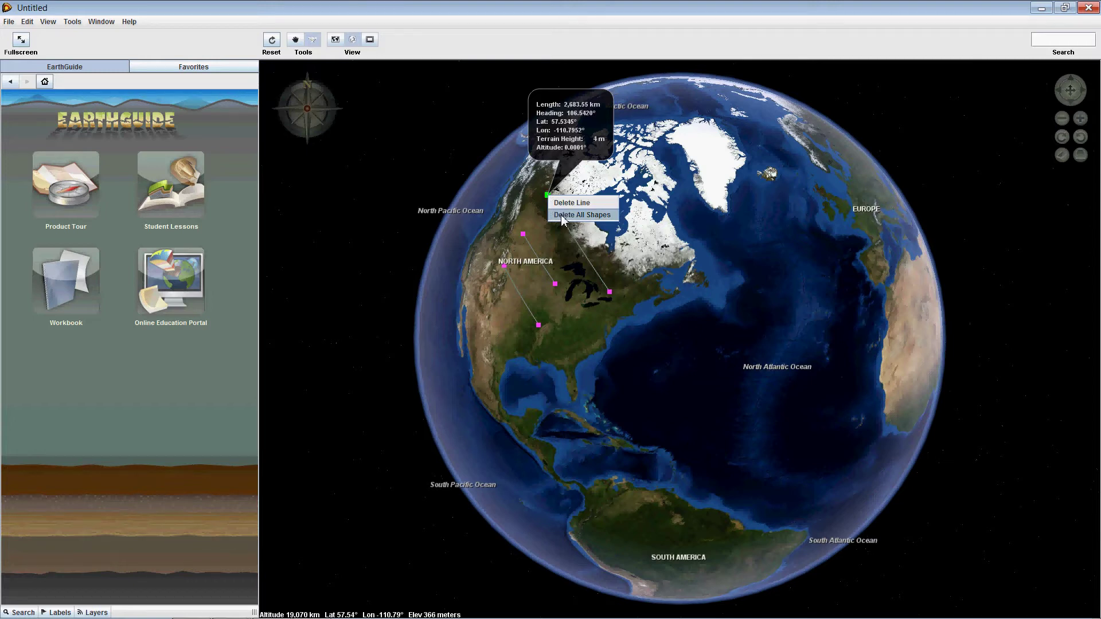
left_click(579, 215)
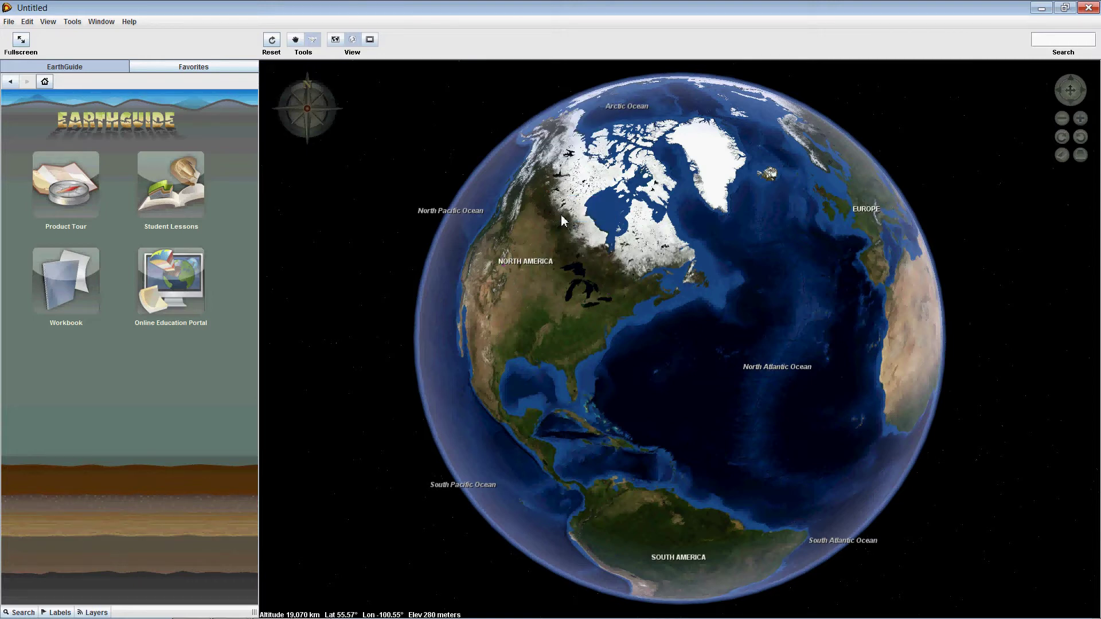
Draw a Square area measurement over eastern North America, enlarge it, and move it over Canada
left_click(321, 44)
left_click(321, 68)
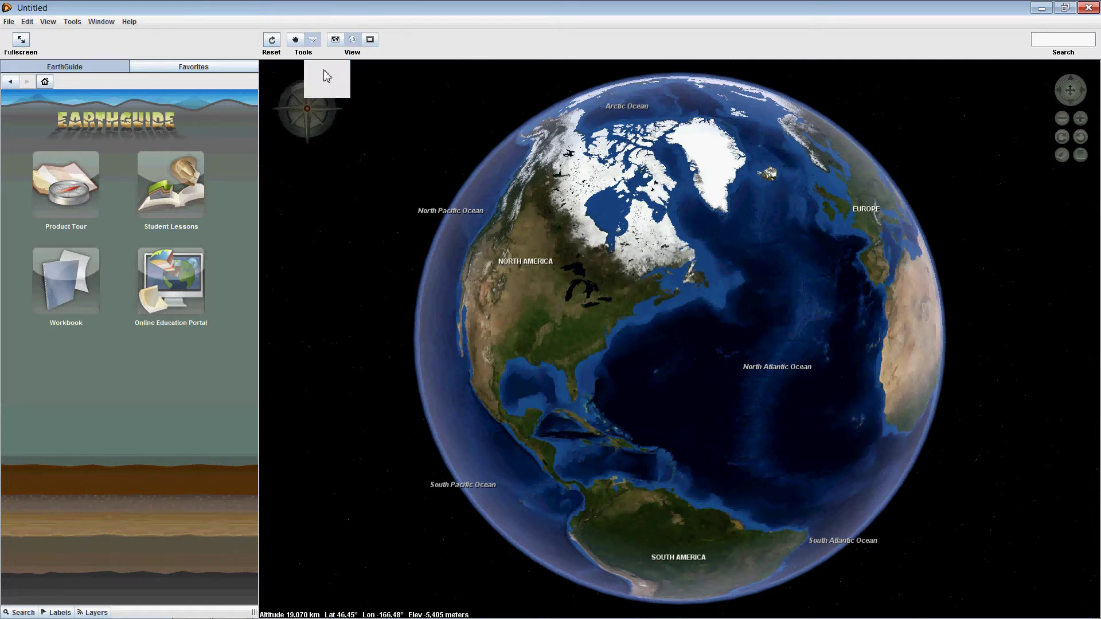
left_click_drag(568, 208, 704, 373)
mouse_move(679, 372)
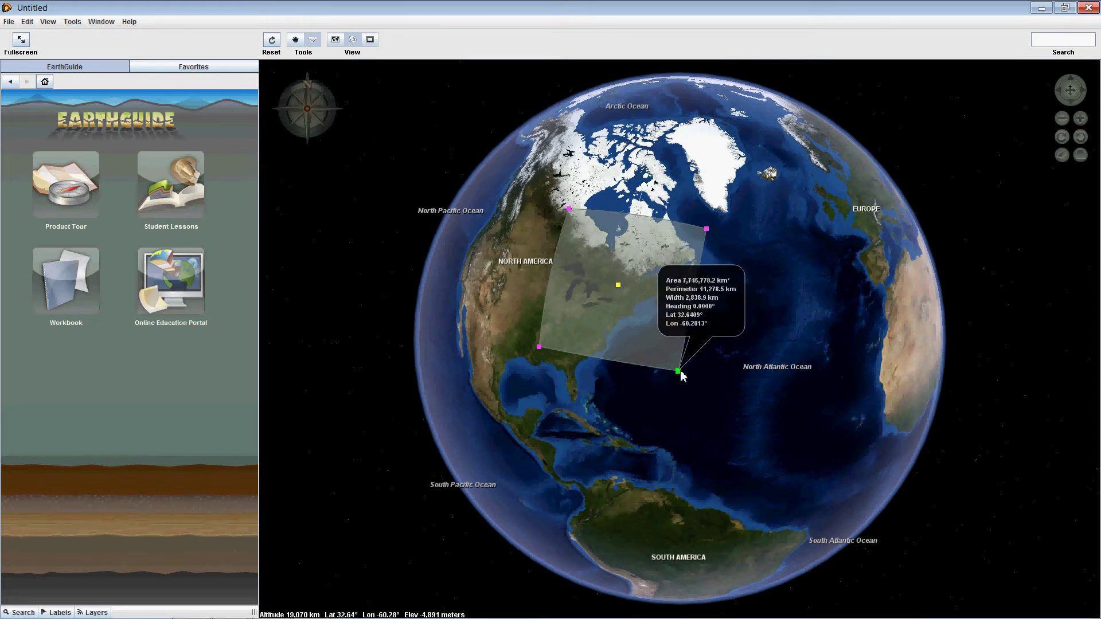
left_click_drag(681, 376, 700, 389)
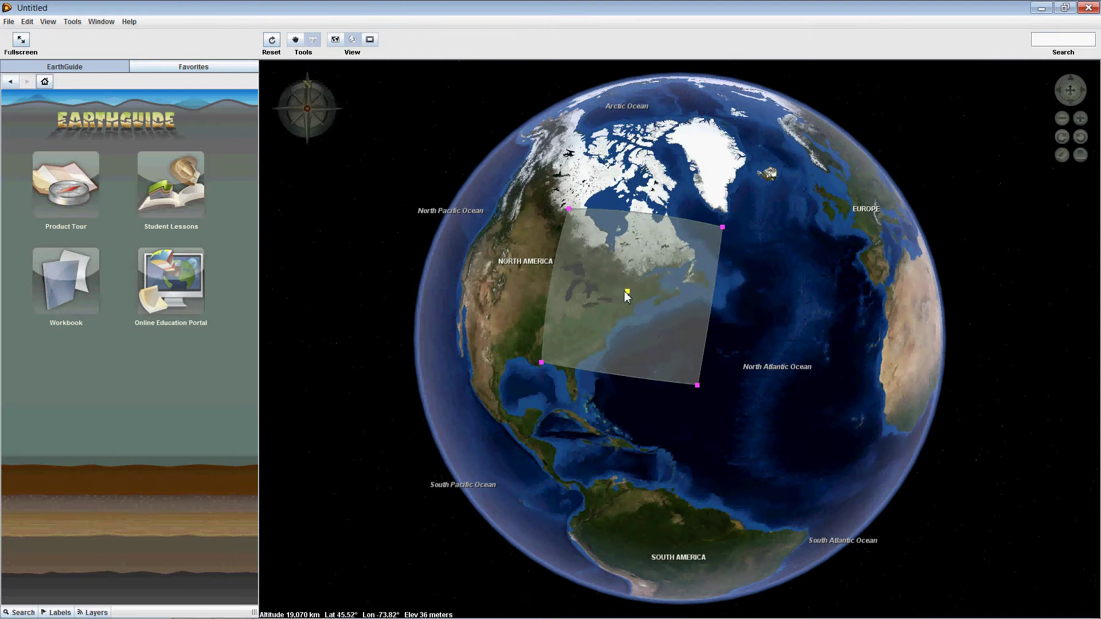
left_click_drag(627, 295, 600, 258)
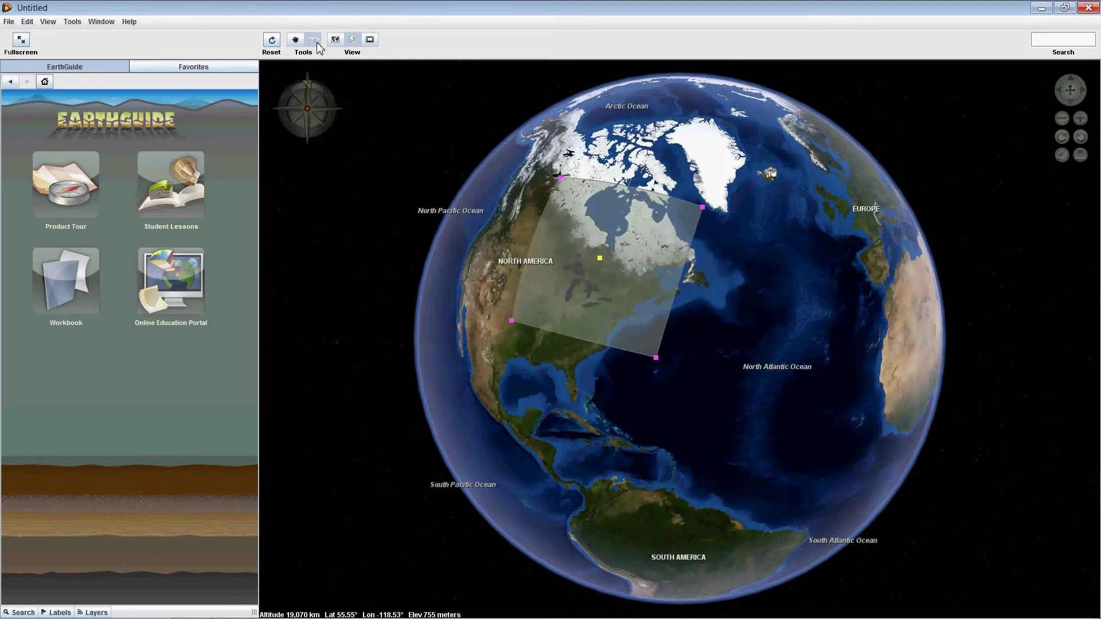
Draw a large Circle area measurement over the North Atlantic
left_click(320, 40)
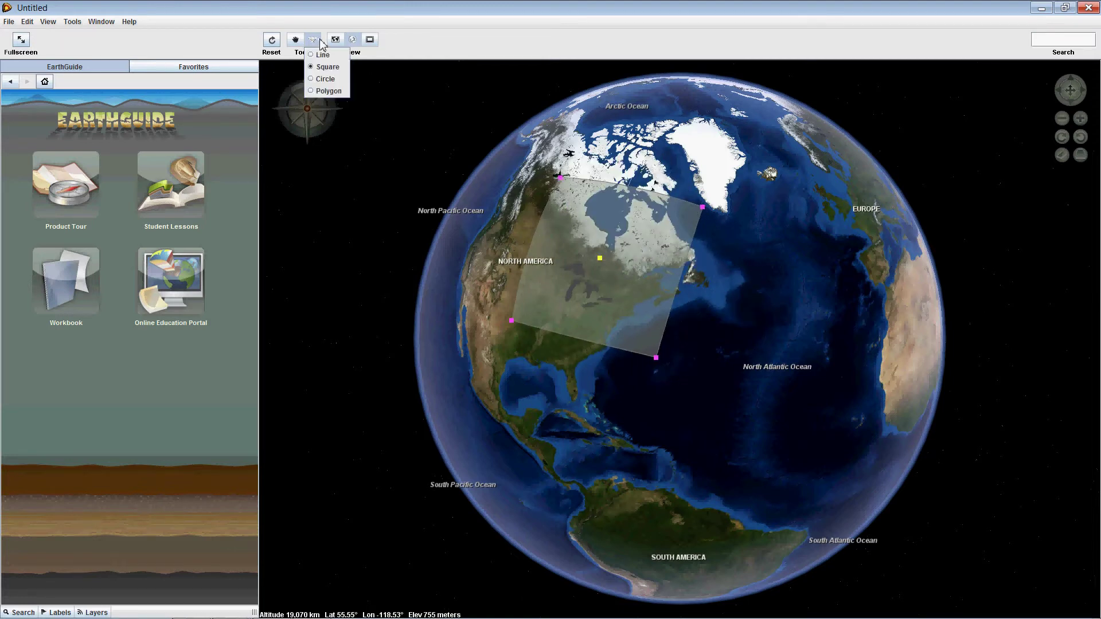
left_click(332, 80)
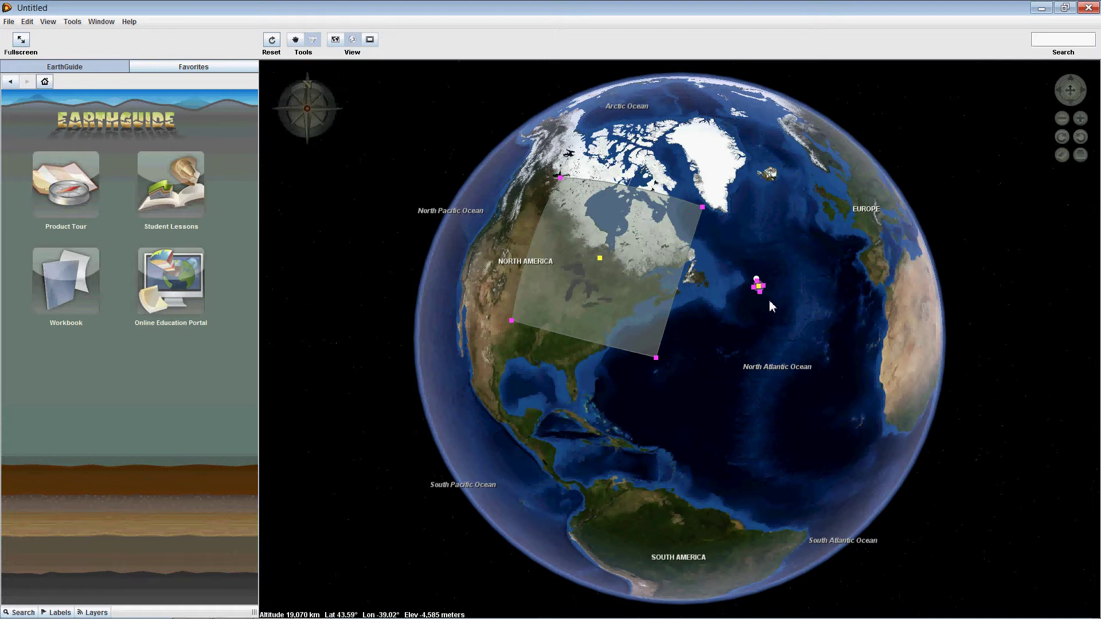
left_click(758, 285)
left_click_drag(801, 343, 828, 384)
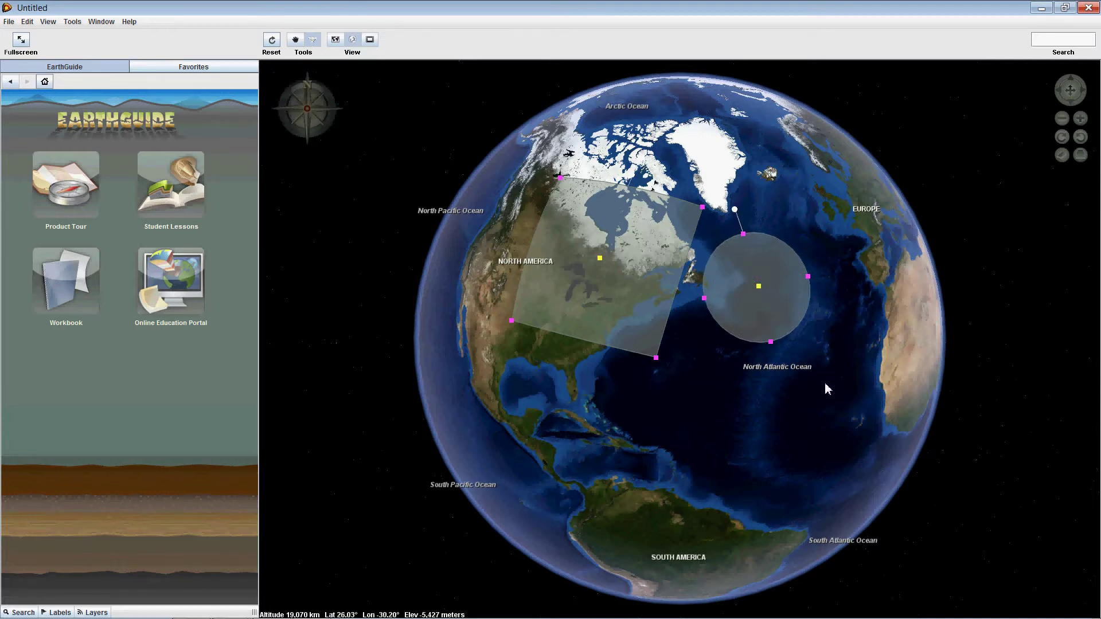
Delete the square and the circle with Delete All Shapes
mouse_move(808, 277)
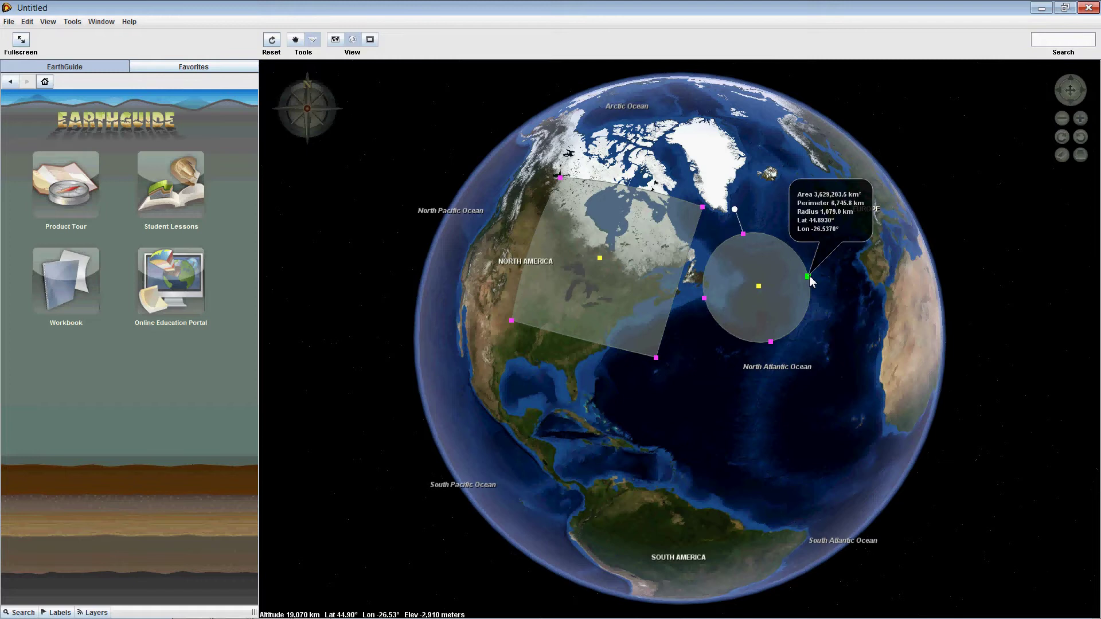
right_click(809, 279)
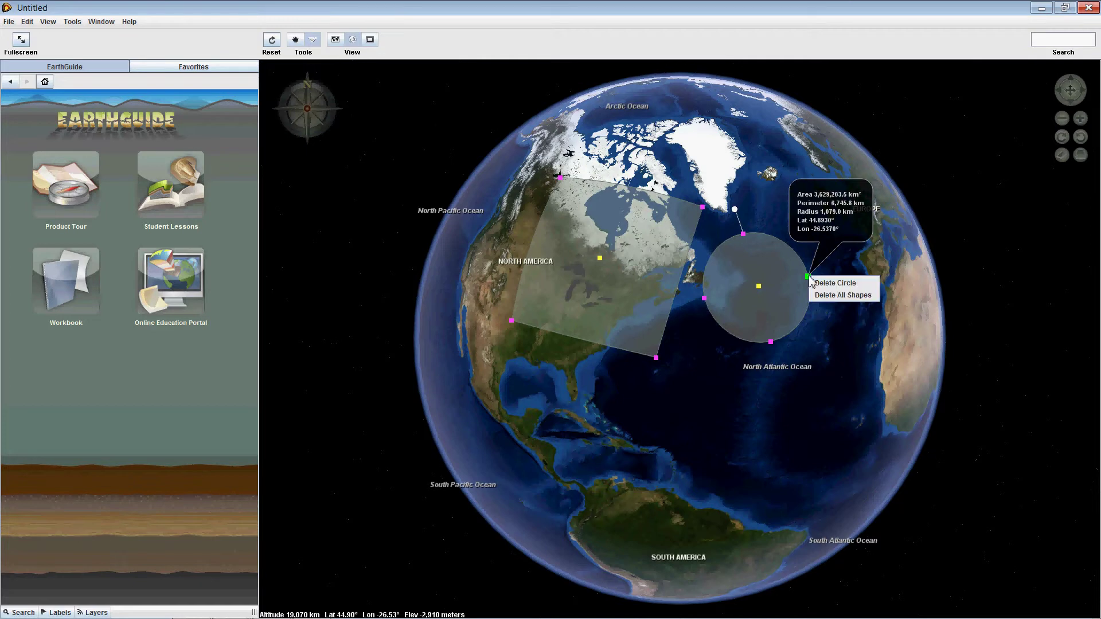
left_click(842, 295)
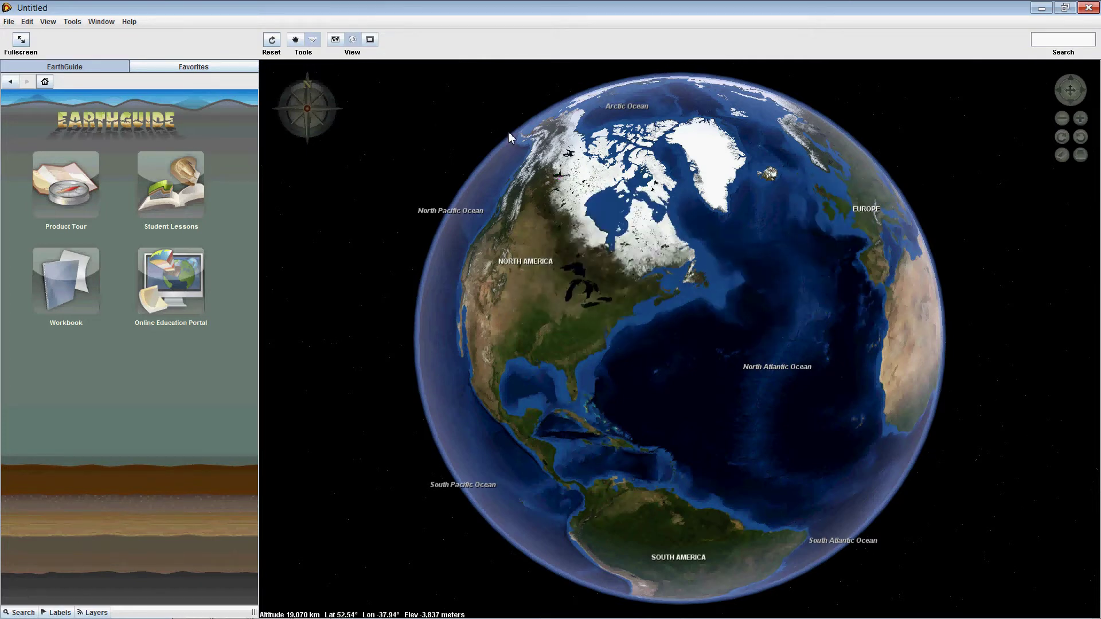
Draw a Polygon area over eastern Canada and add a control point, pulling it down to widen it
left_click(320, 46)
left_click(335, 94)
mouse_move(614, 237)
left_mouse_down()
mouse_move(621, 259)
mouse_move(697, 308)
left_mouse_up()
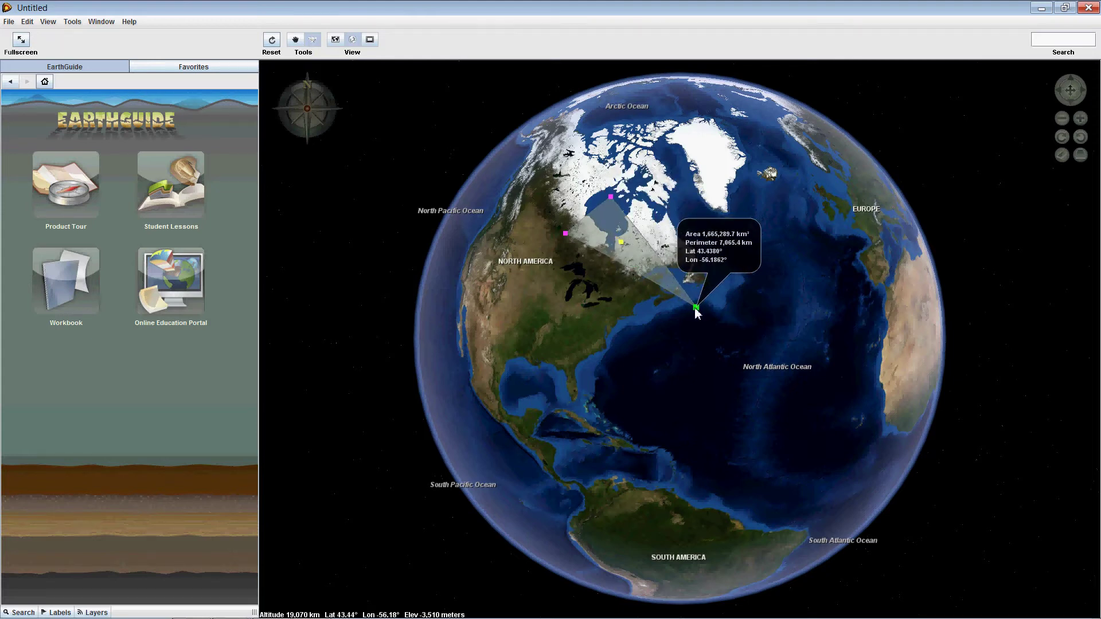
right_click(695, 310)
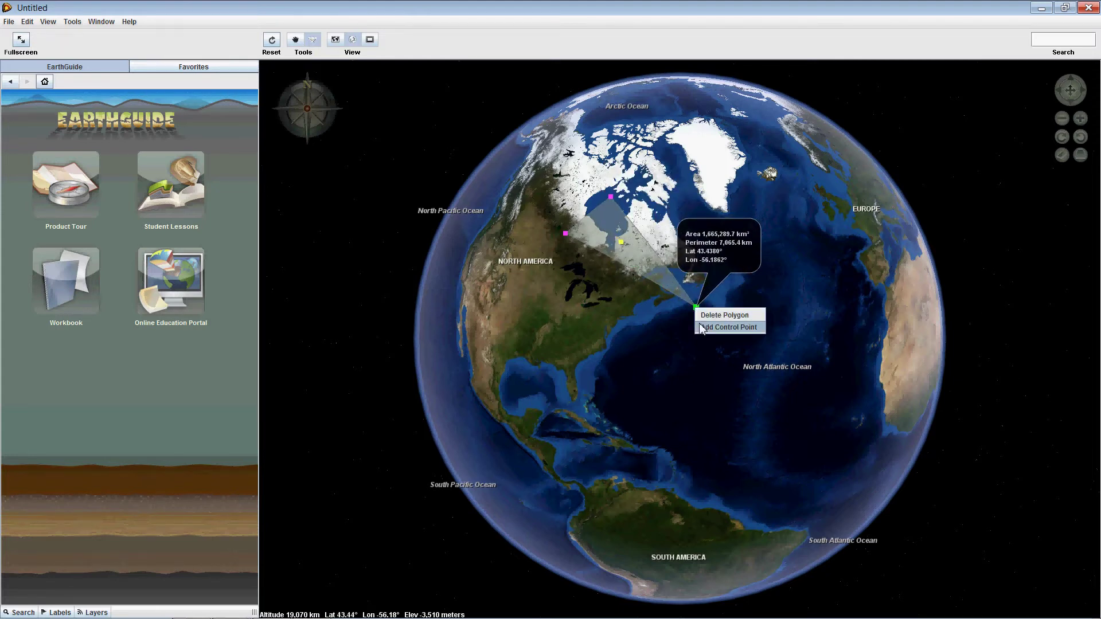
left_click(703, 330)
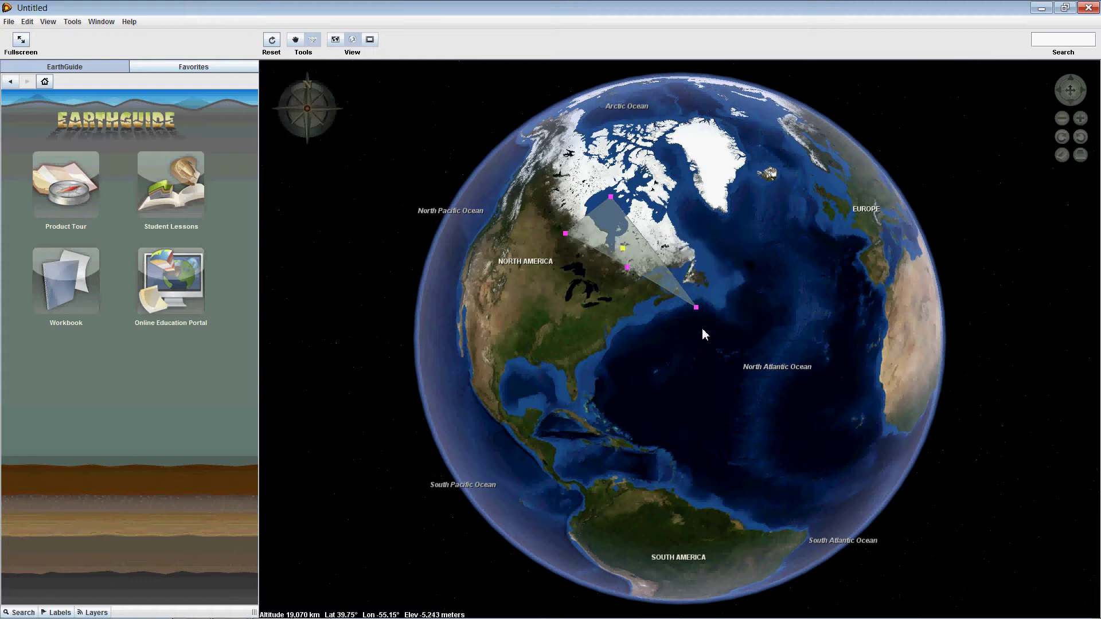
left_click_drag(628, 272, 617, 318)
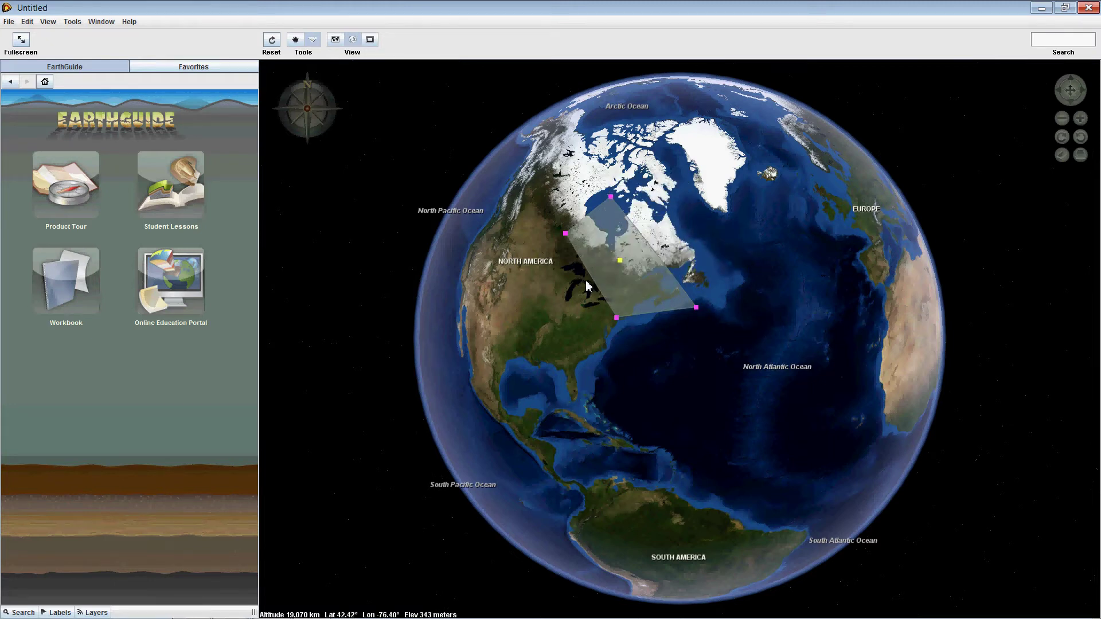
Add a second control point on the upper-left edge, dragging it up-left to reach 3,636,626.0 km²
right_click(566, 236)
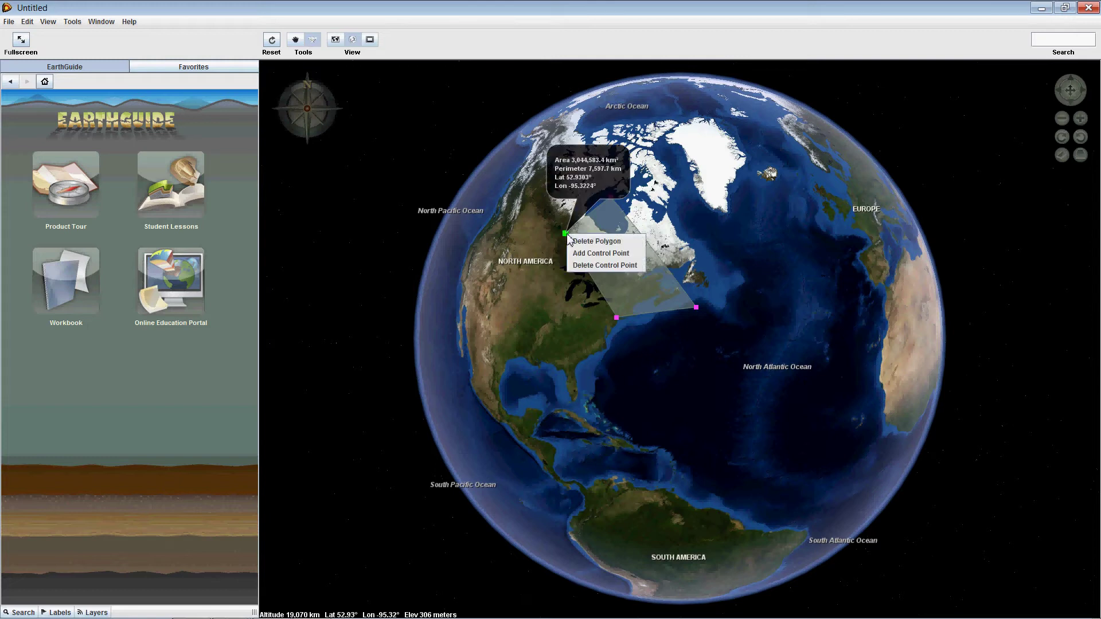
left_click(581, 255)
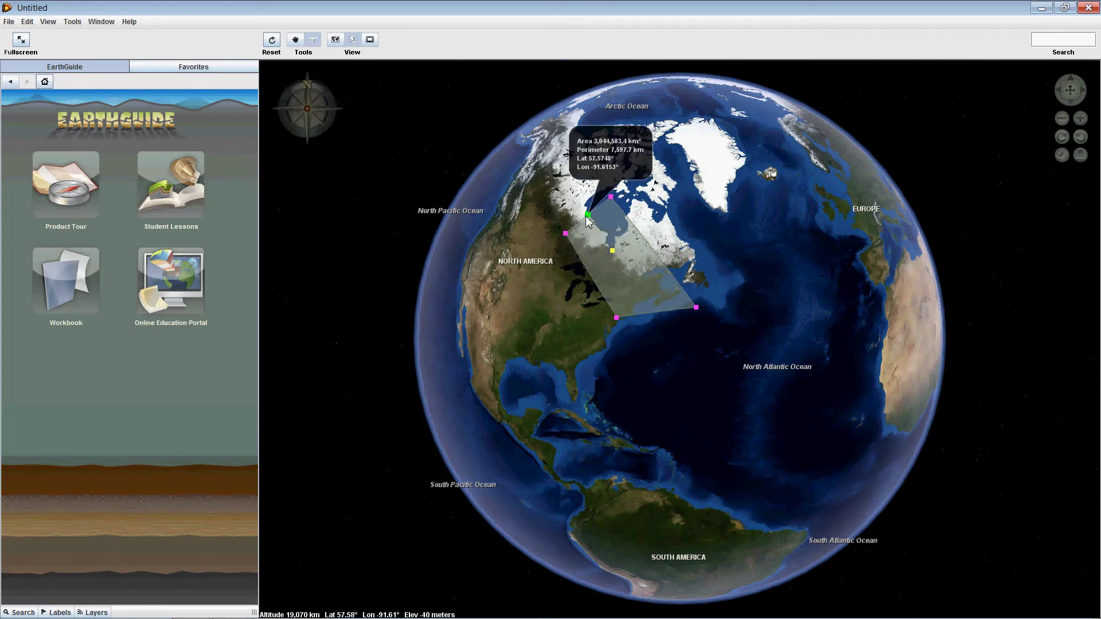
left_click_drag(588, 215, 569, 194)
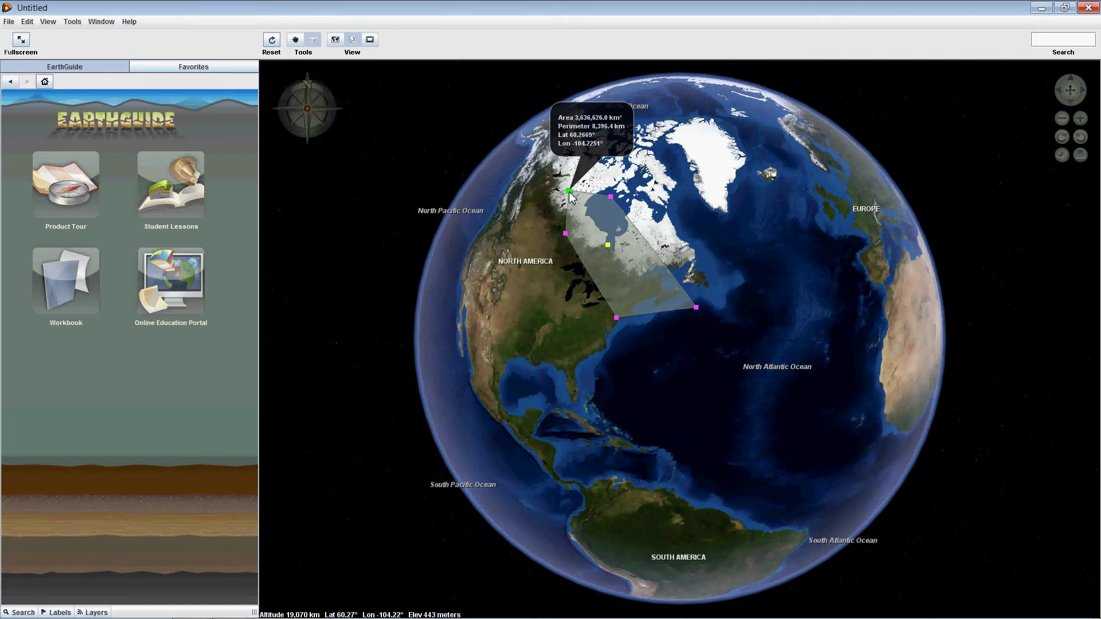
right_click(568, 193)
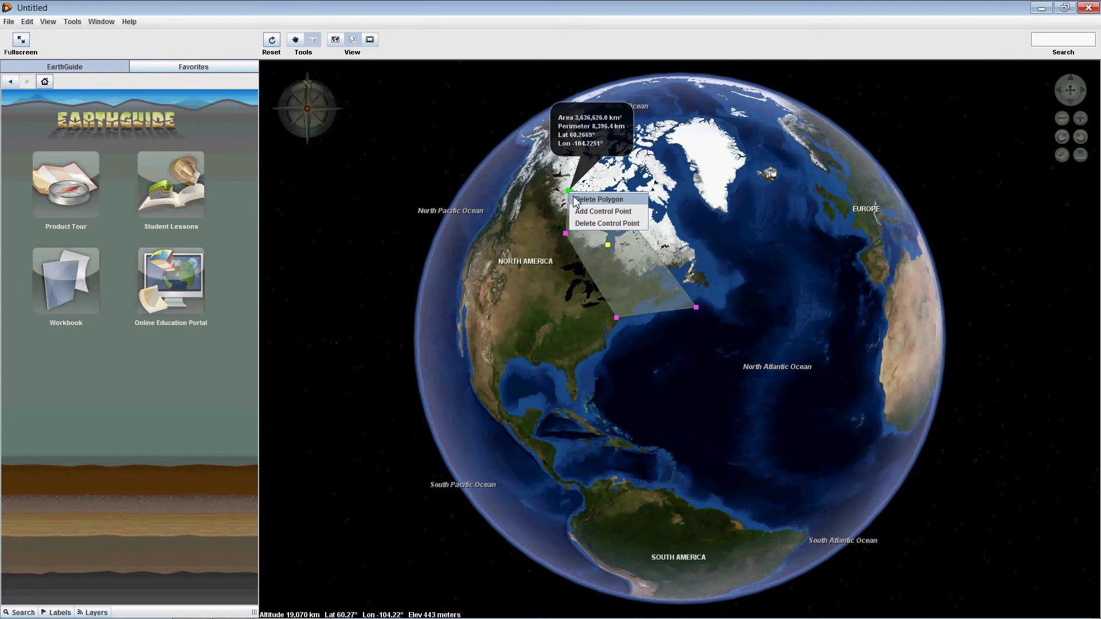
Delete the polygon, then show Earth as a flat world map zoomed out and centred on the Pacific
left_click(581, 201)
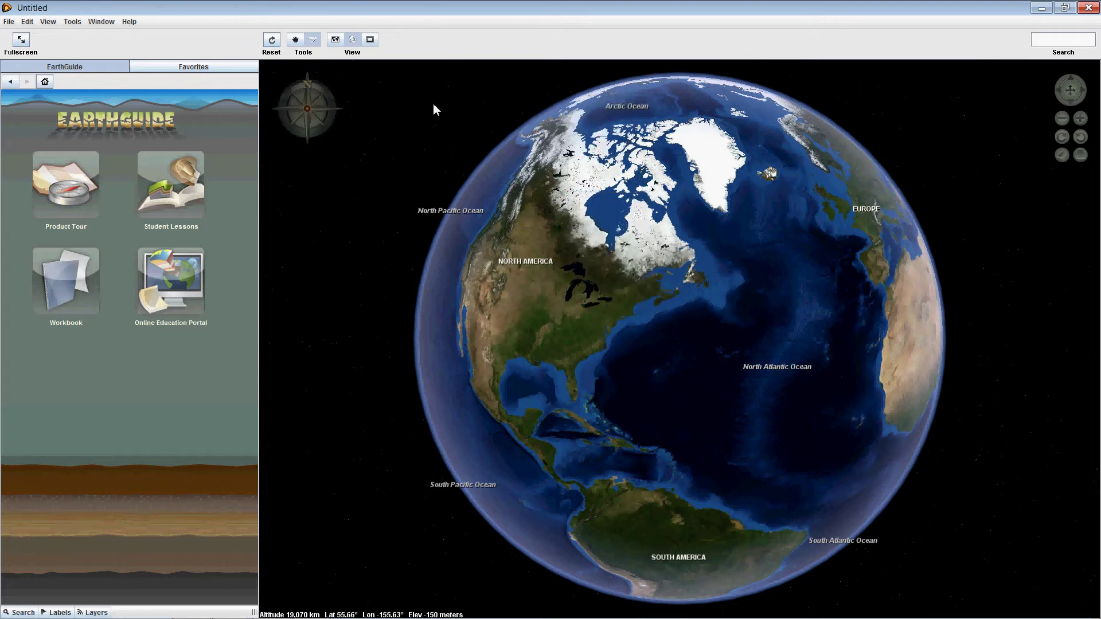
left_click(295, 40)
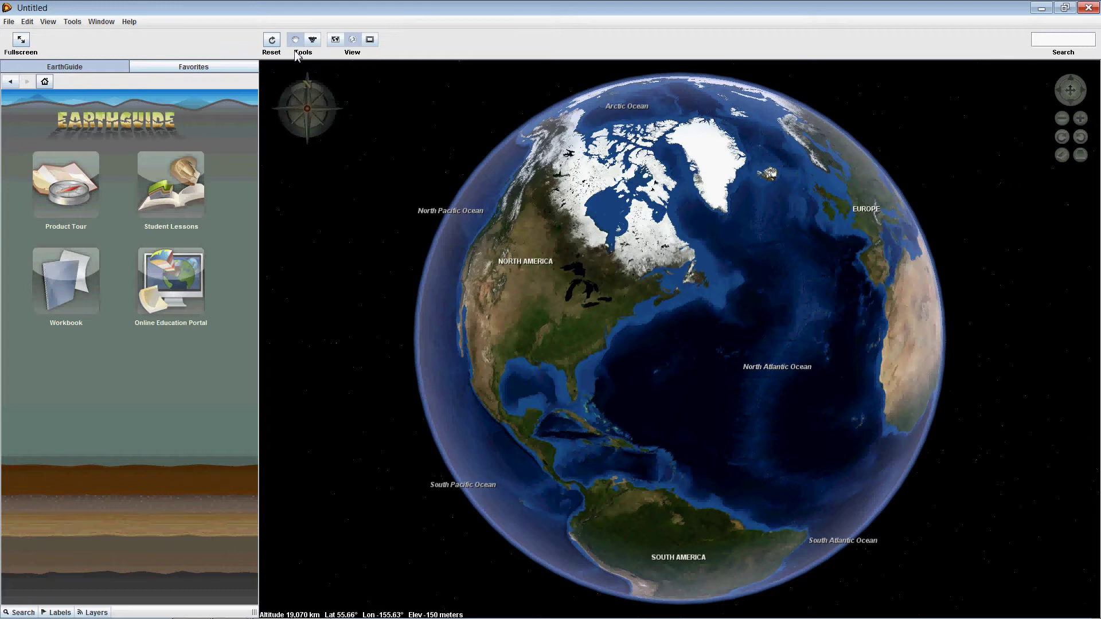
left_click(336, 41)
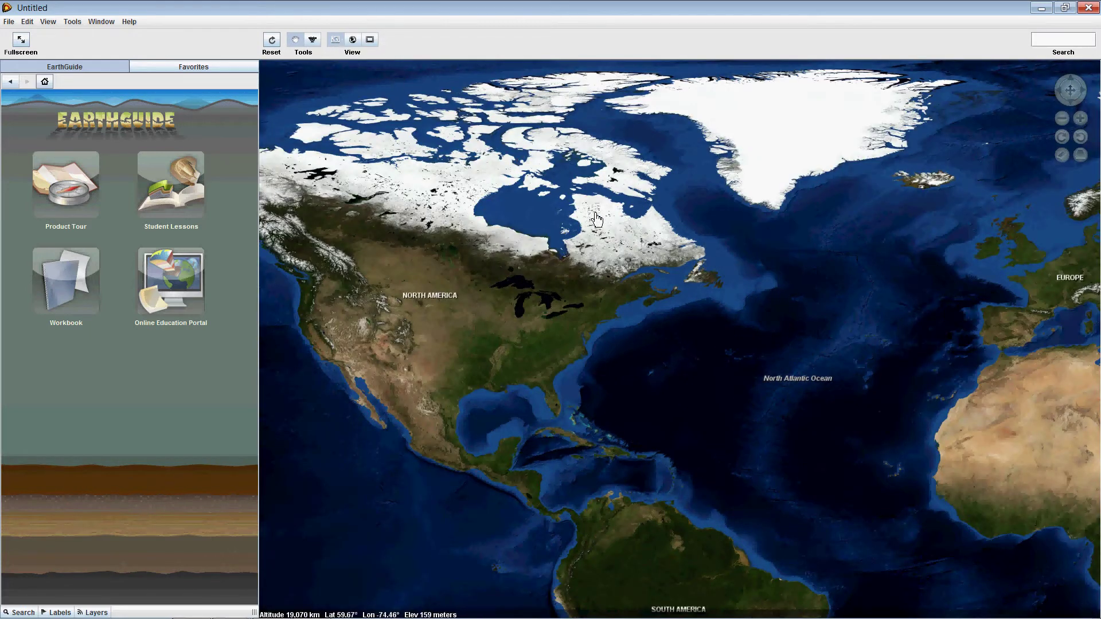
scroll(598, 233, "down", 5)
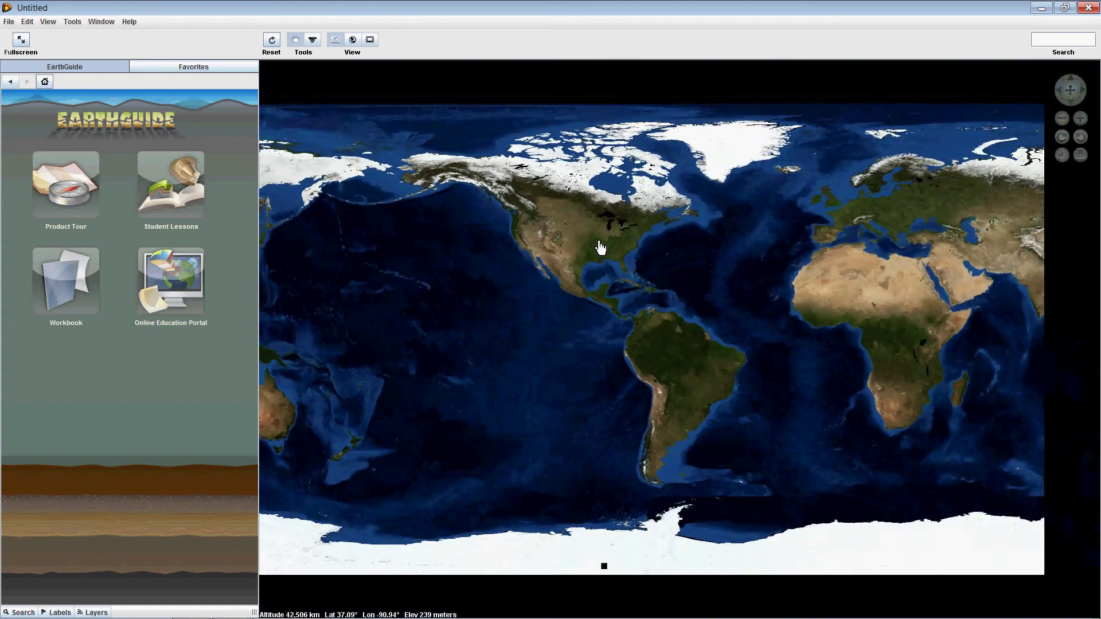
left_click_drag(600, 247, 797, 240)
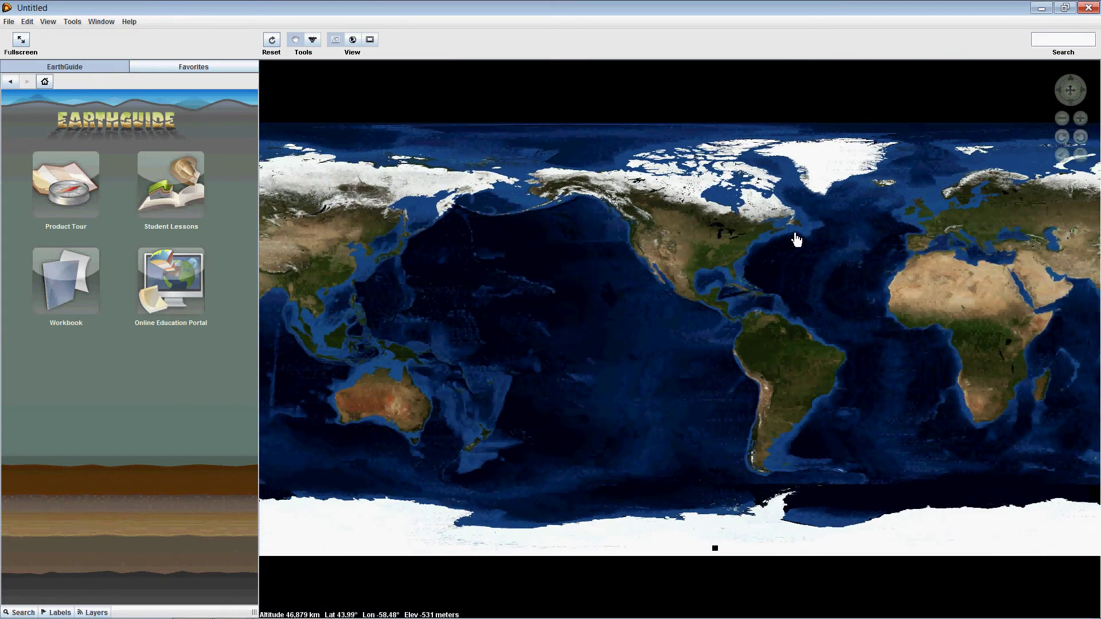
Redraw the world map in Mercator, then Sinusoidal, and finally Modified Sinusoidal projection
left_click(341, 42)
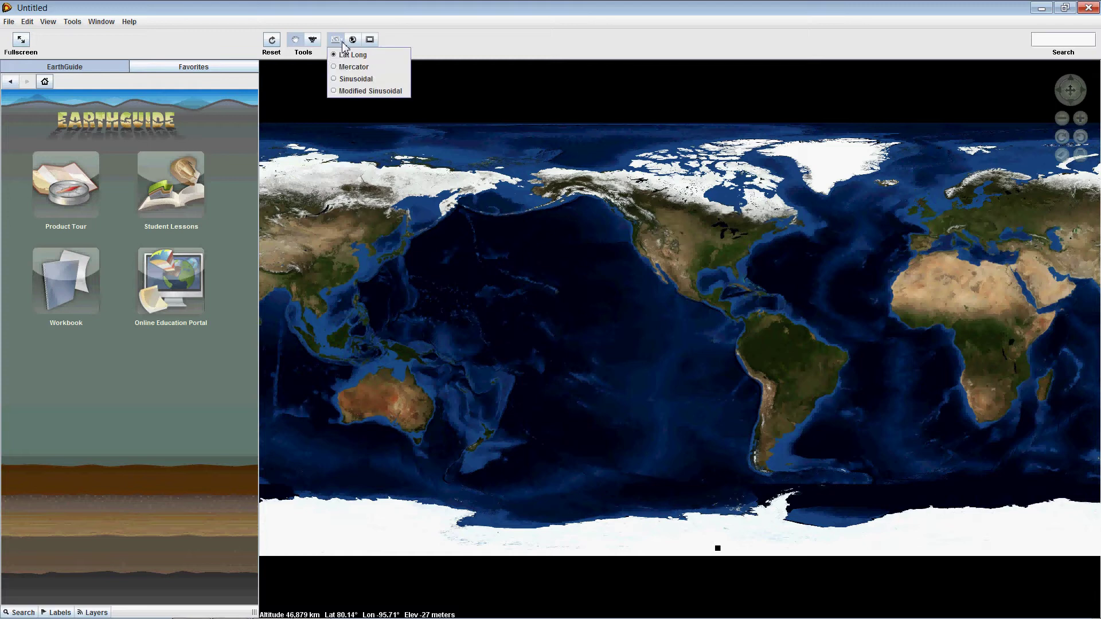
left_click(344, 67)
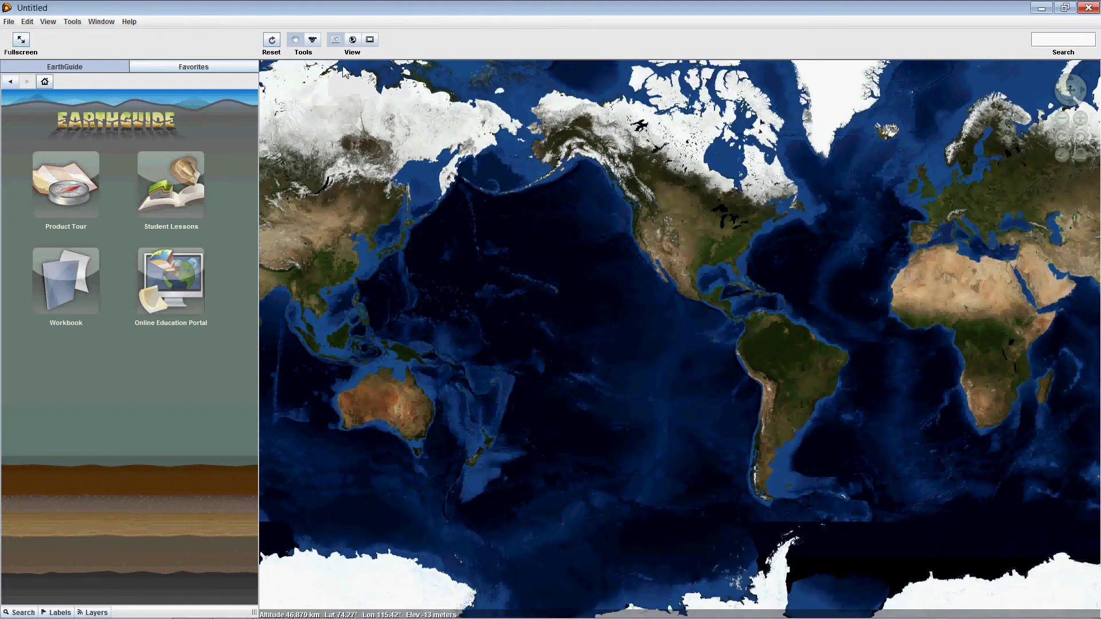
left_click(344, 42)
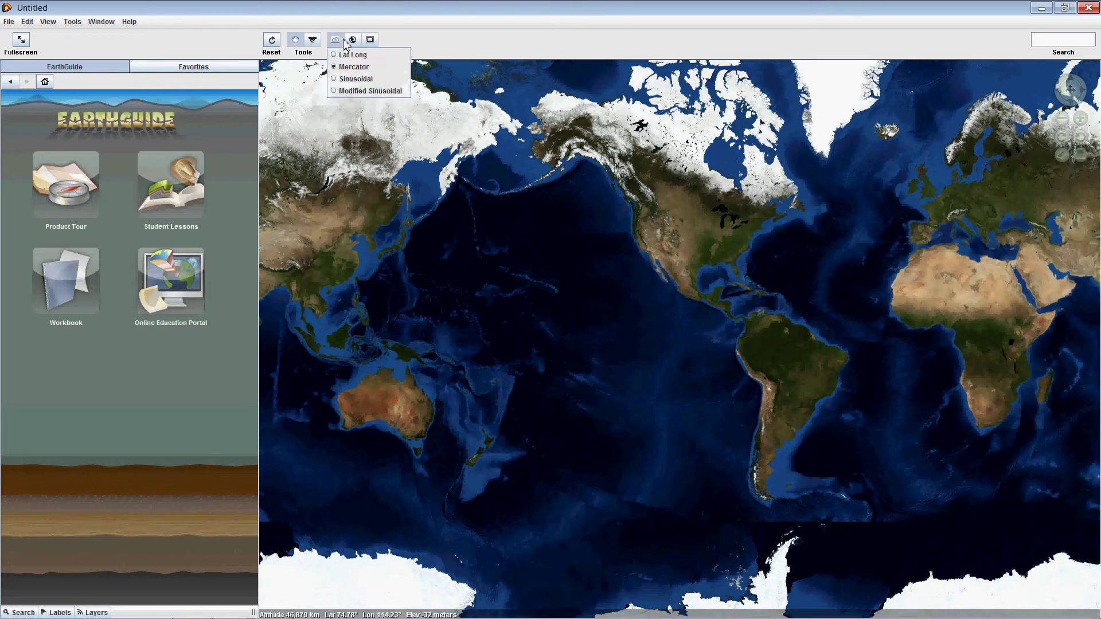
left_click(347, 79)
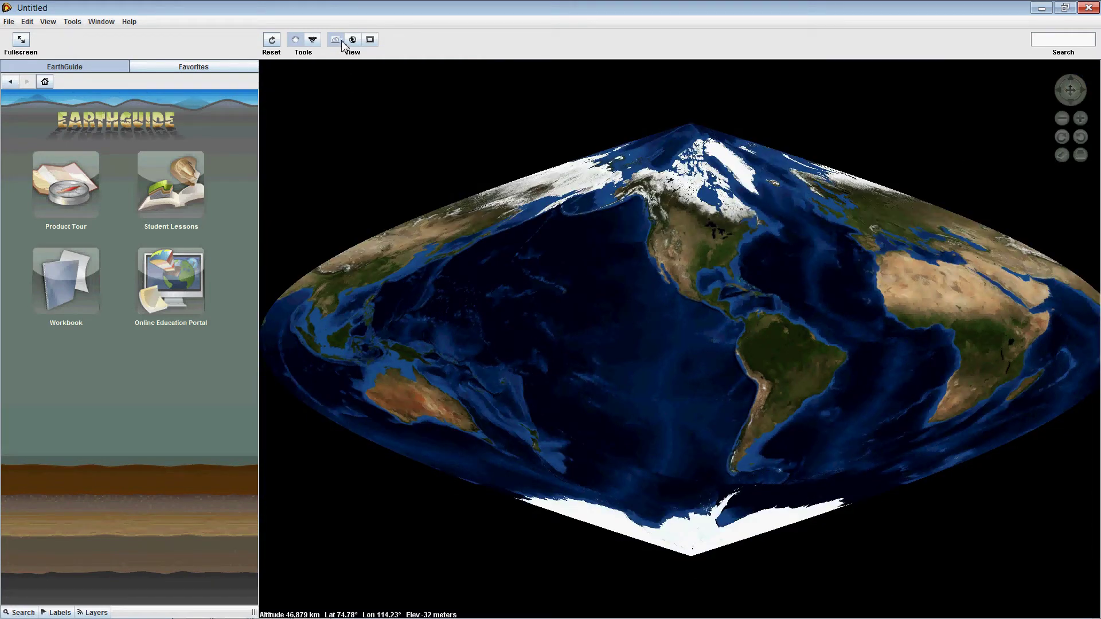
left_click(343, 45)
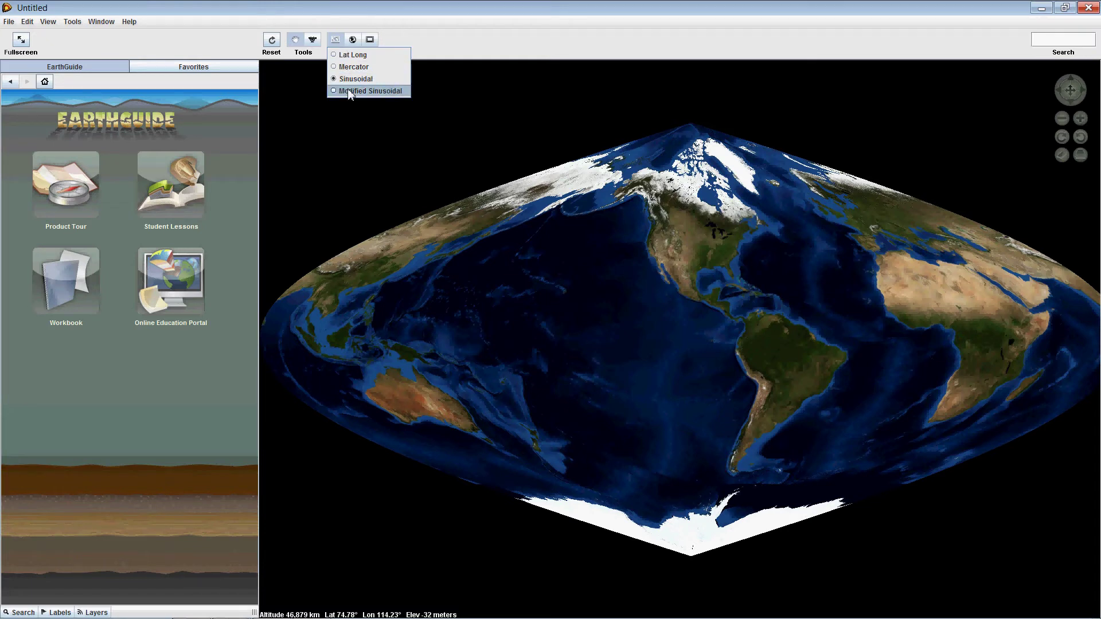
left_click(349, 92)
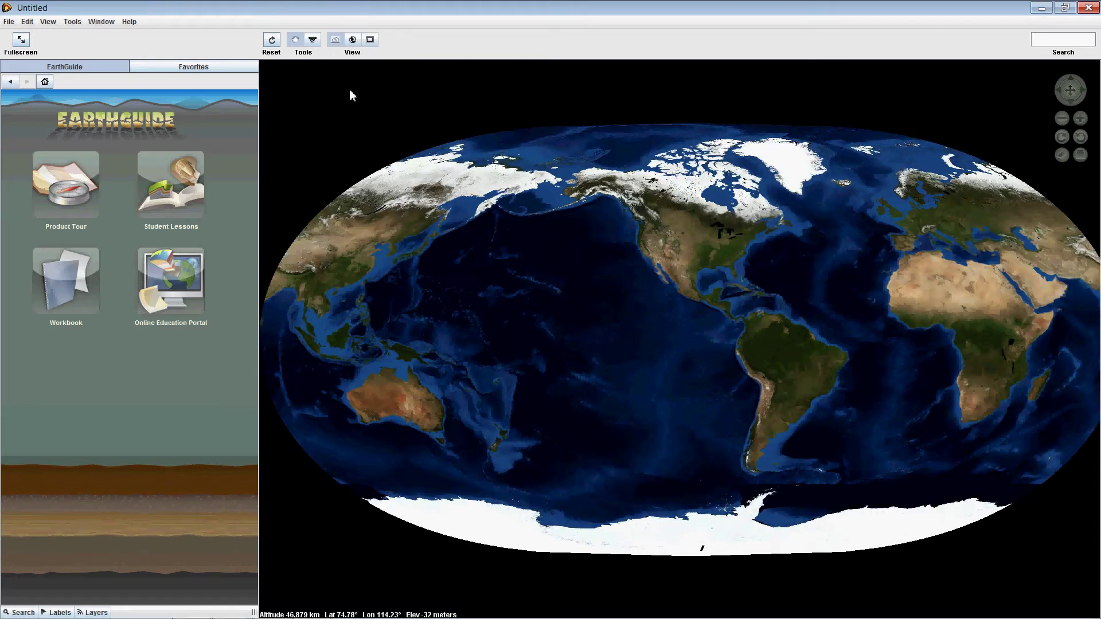
Switch back to the Normal 3-D globe view and zoom in over North and South America
left_click(352, 42)
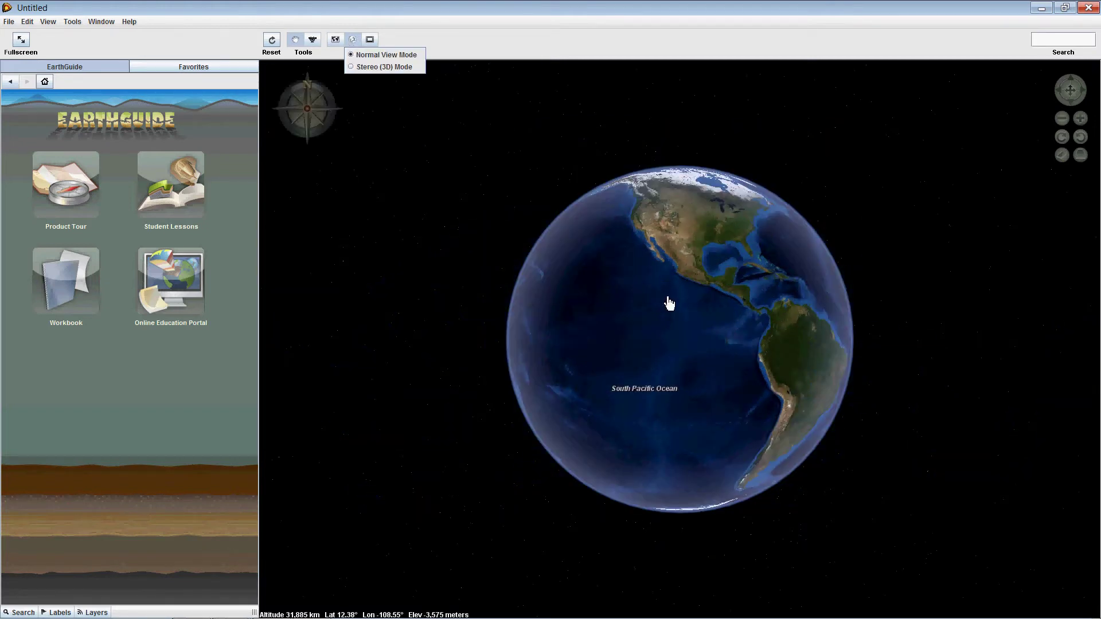
scroll(668, 310, "up", 3)
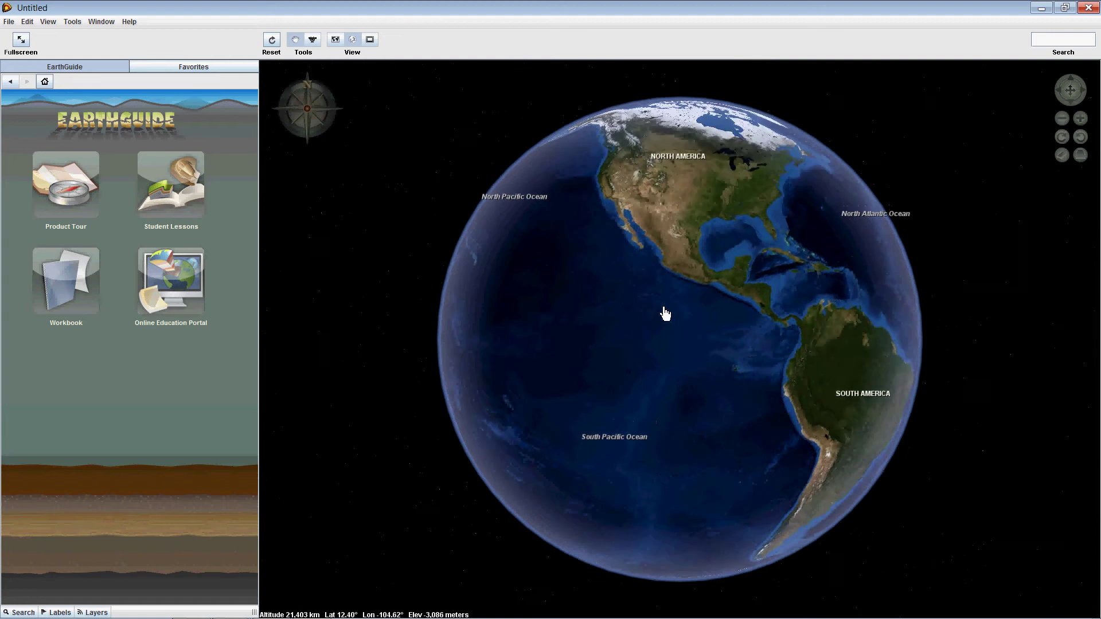
scroll(635, 357, "up", 2)
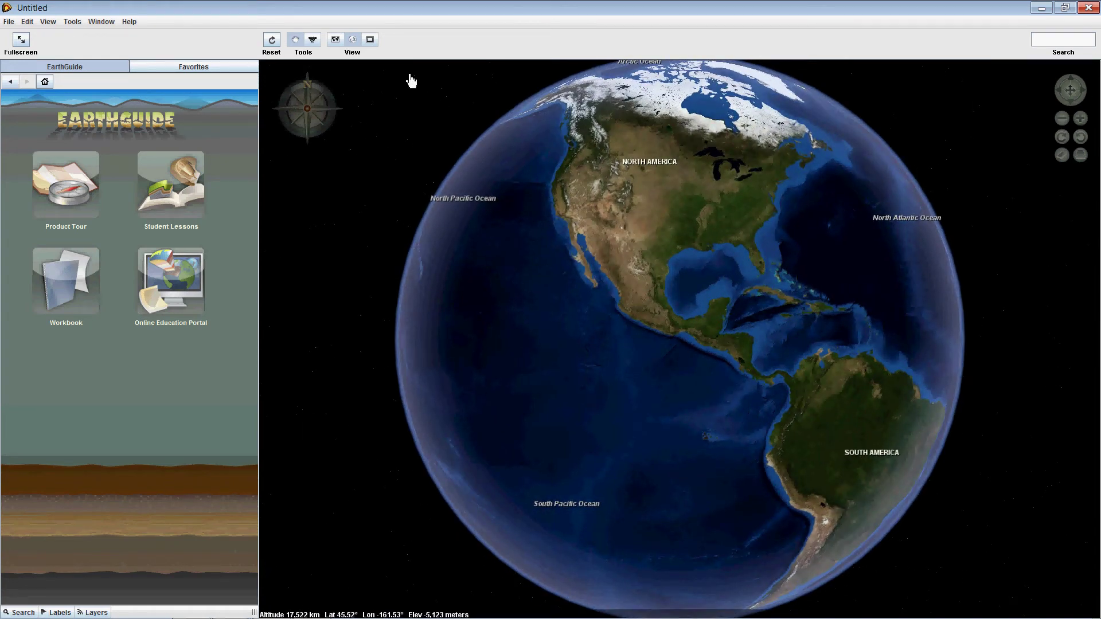
left_click(361, 43)
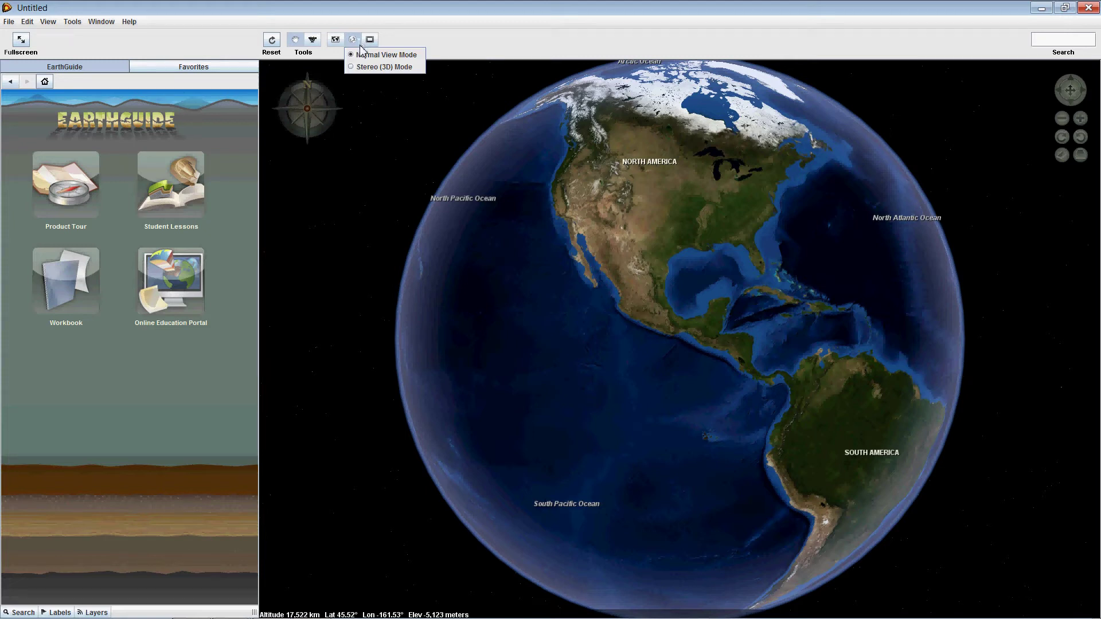
left_click(366, 67)
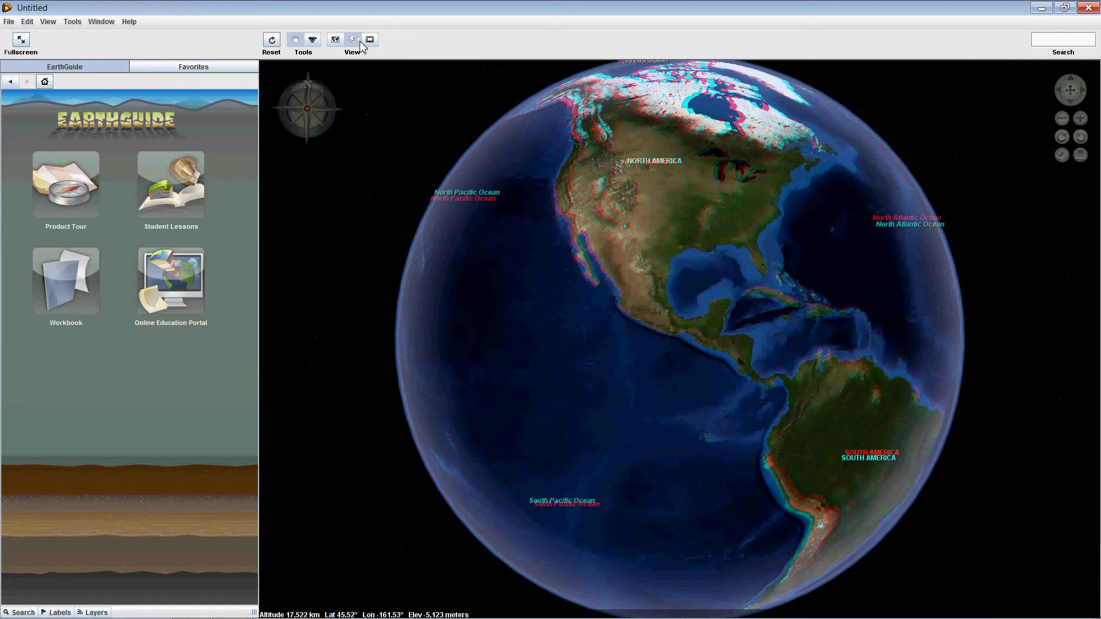
left_click(360, 42)
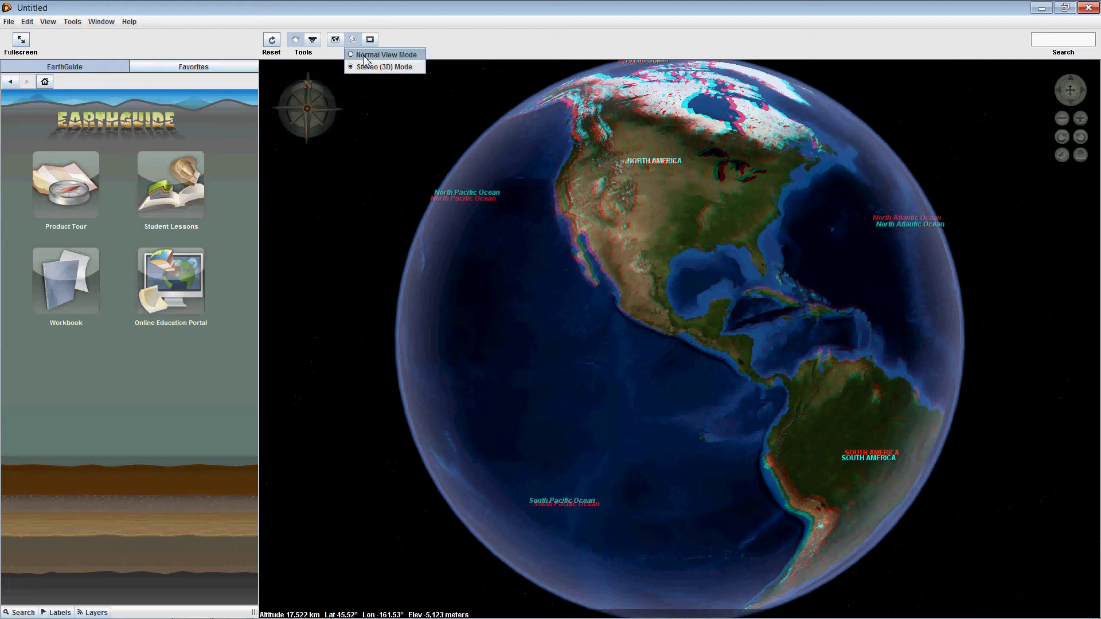
left_click(378, 55)
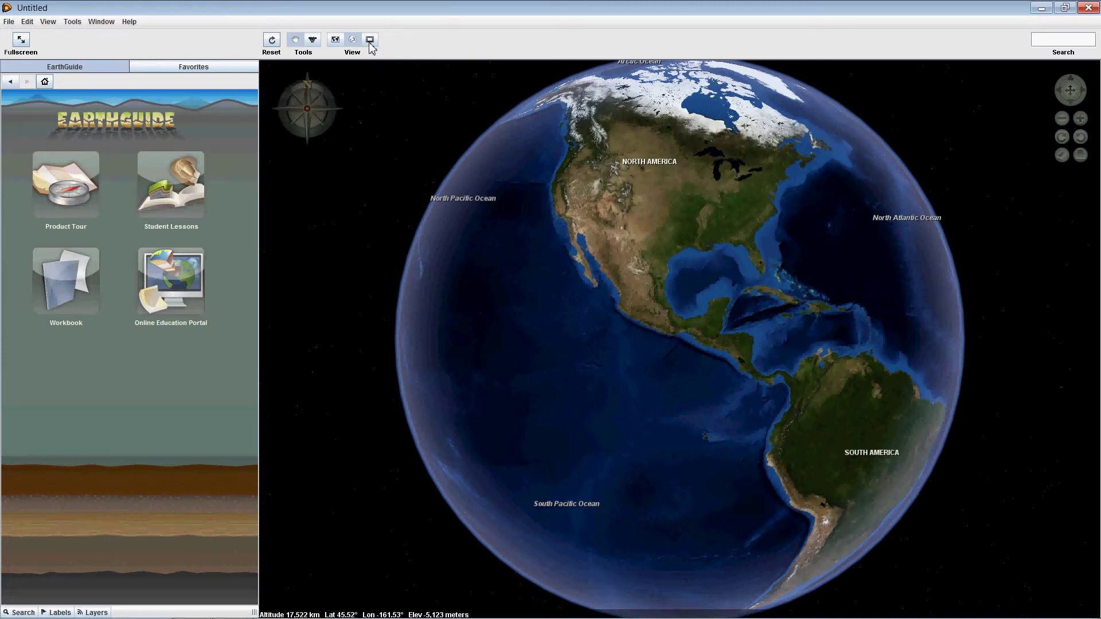
Switch to Media View to display the lava-eruption volcano photo
left_click(370, 45)
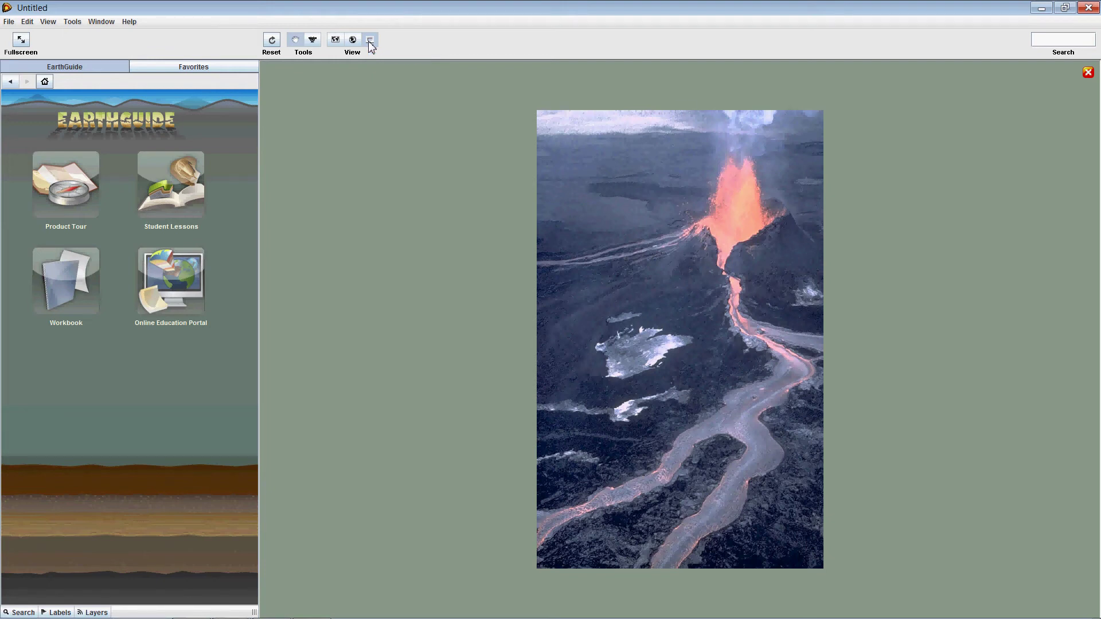
Close the volcano photo, search for 'Grand Canyon' and fly to Grand Canyon National Park, AZ
left_click(1088, 72)
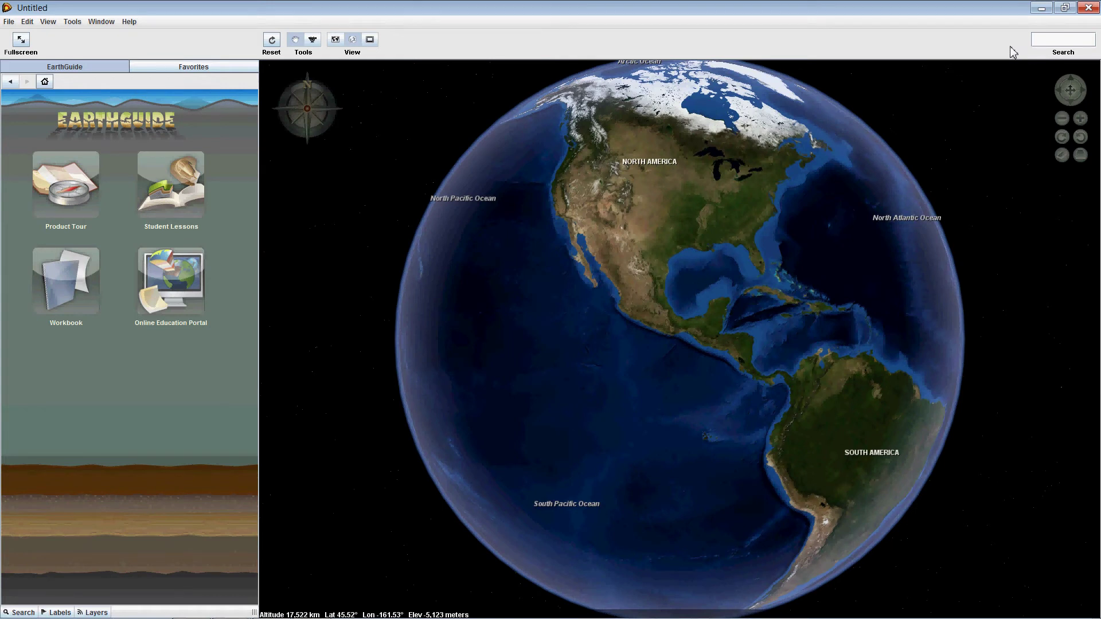
left_click(1038, 43)
type("Grand Canyon")
key("Return")
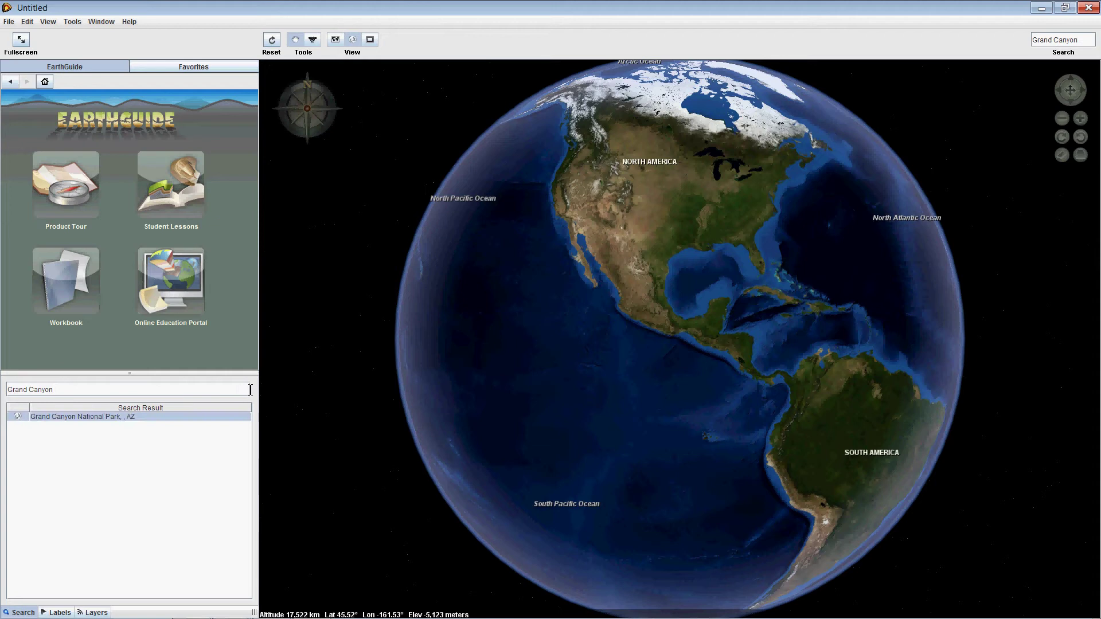
left_click(18, 419)
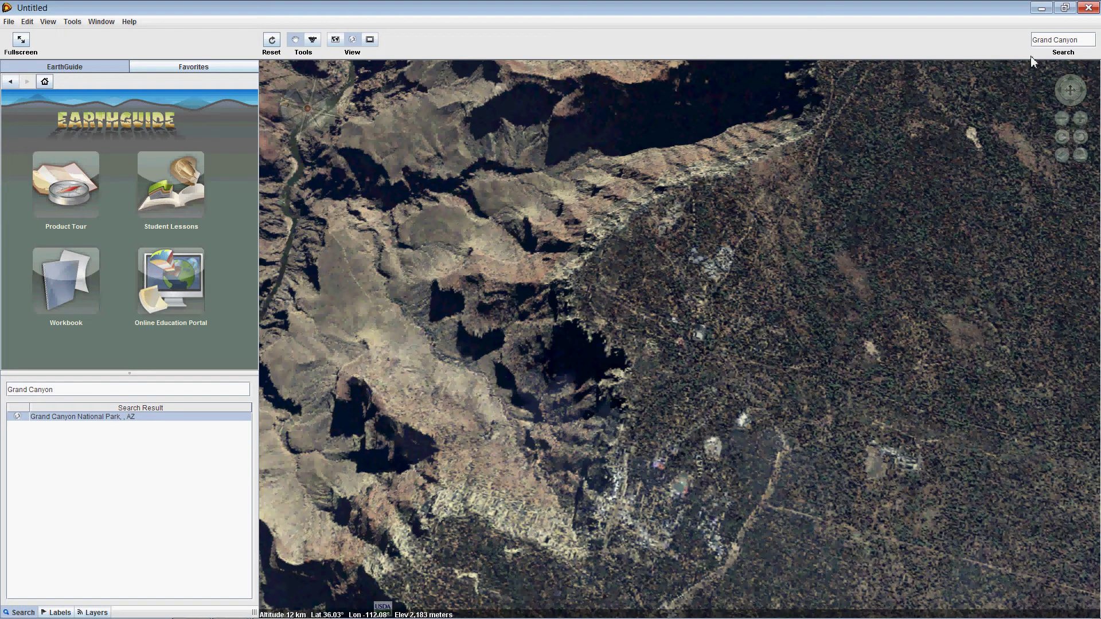
Collapse the search results and show the Layers list, Guide Lines and Names through Volcanoes
left_click(23, 612)
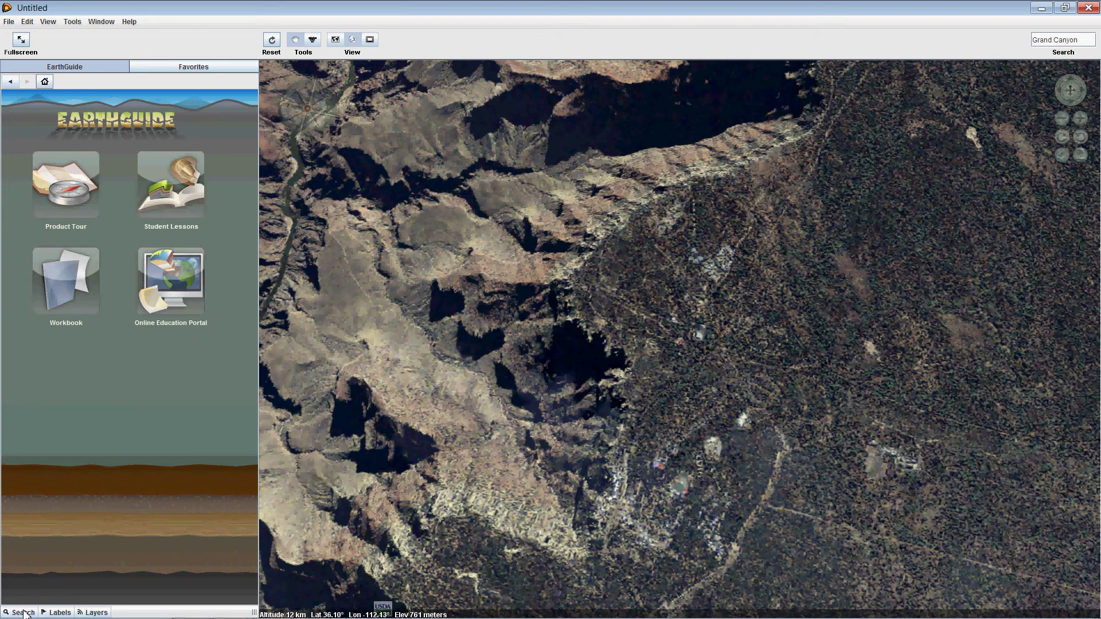
left_click(23, 612)
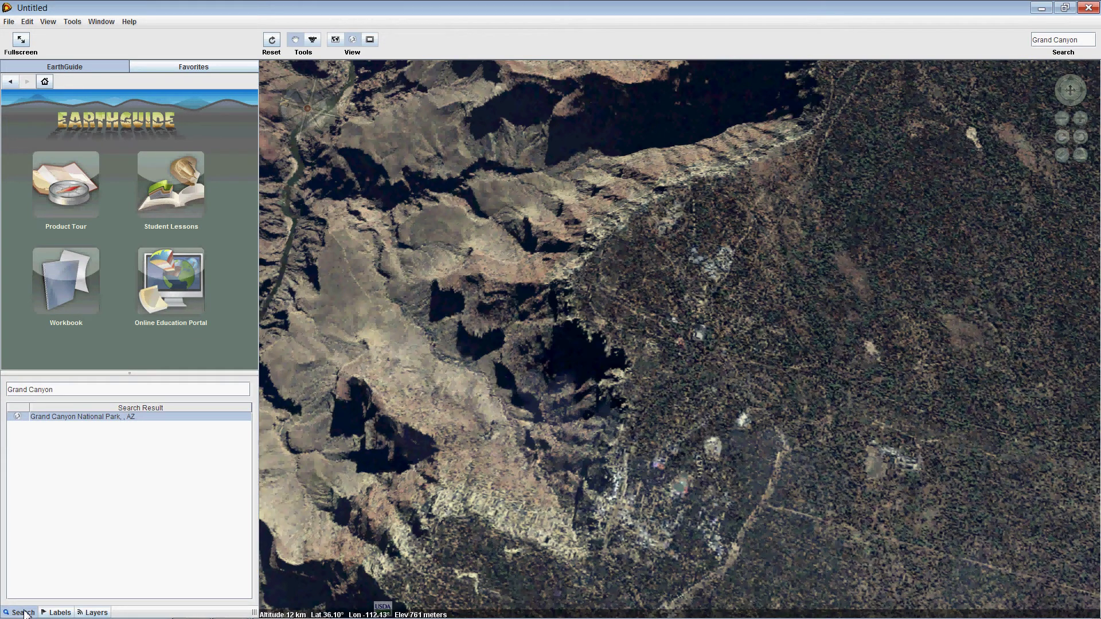
left_click(23, 612)
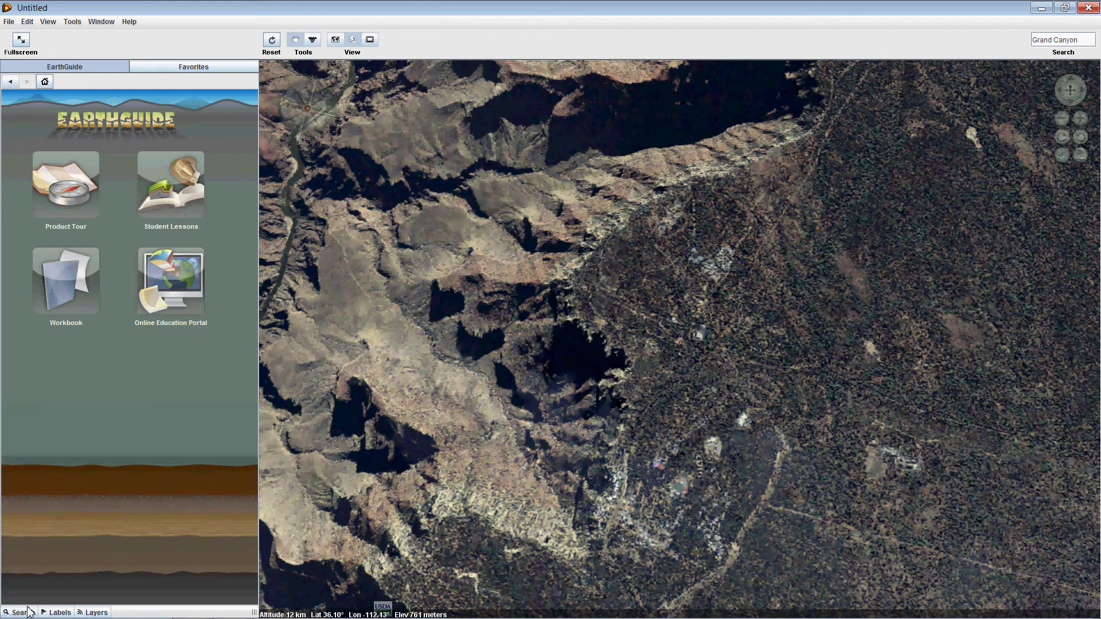
left_click(95, 612)
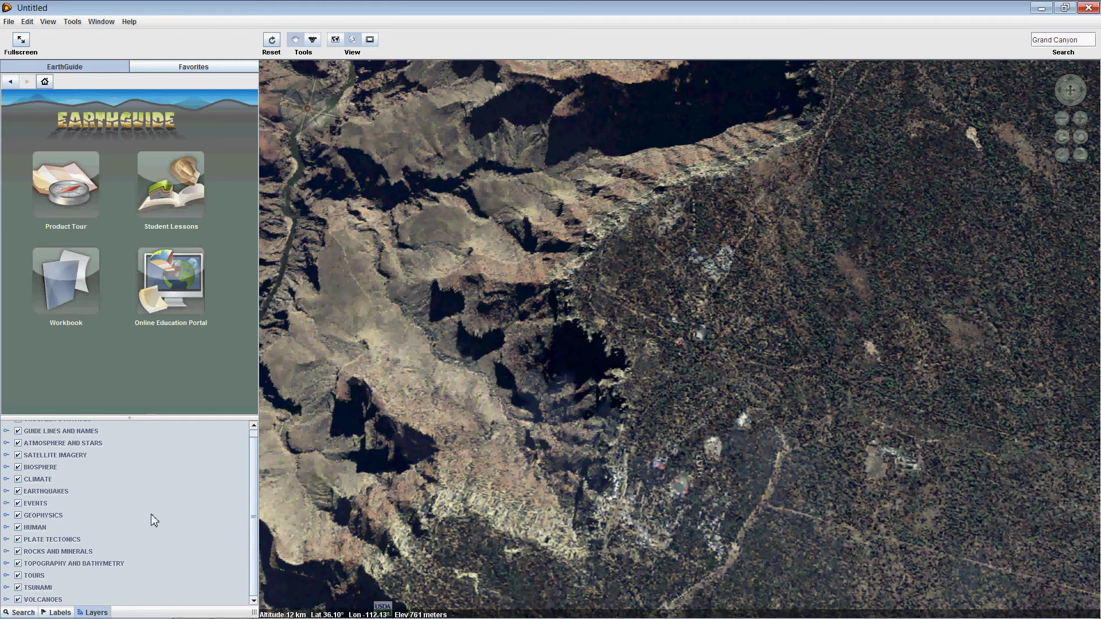
Reset to a wider view and switch on the GEOPHYSICS > CRUSTAL MAGNETIC FIELD overlay
left_click(273, 46)
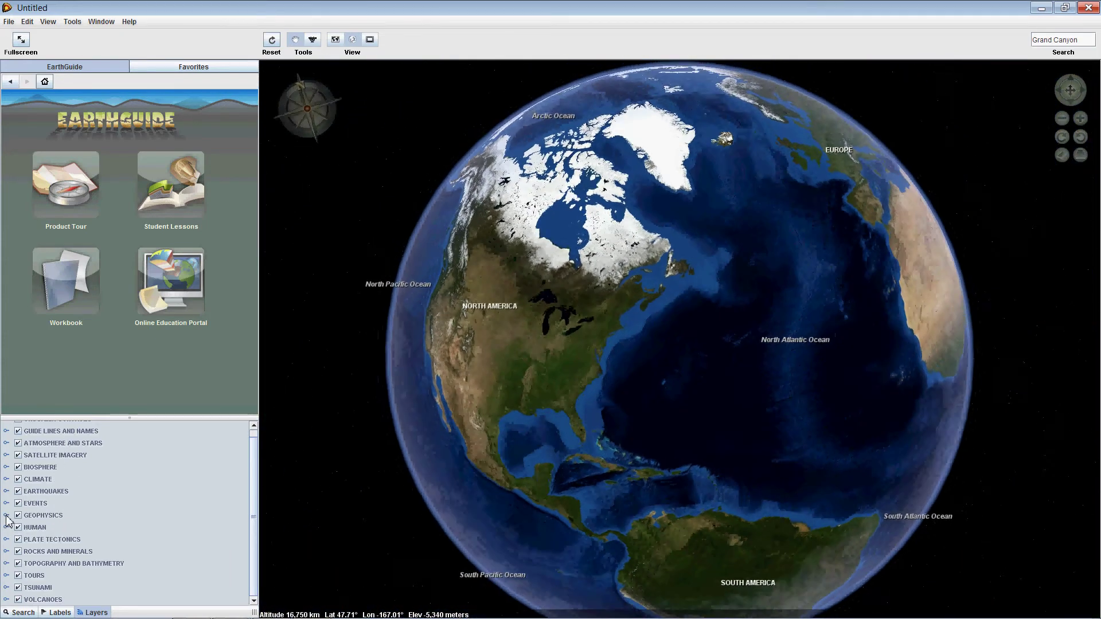
left_click(6, 516)
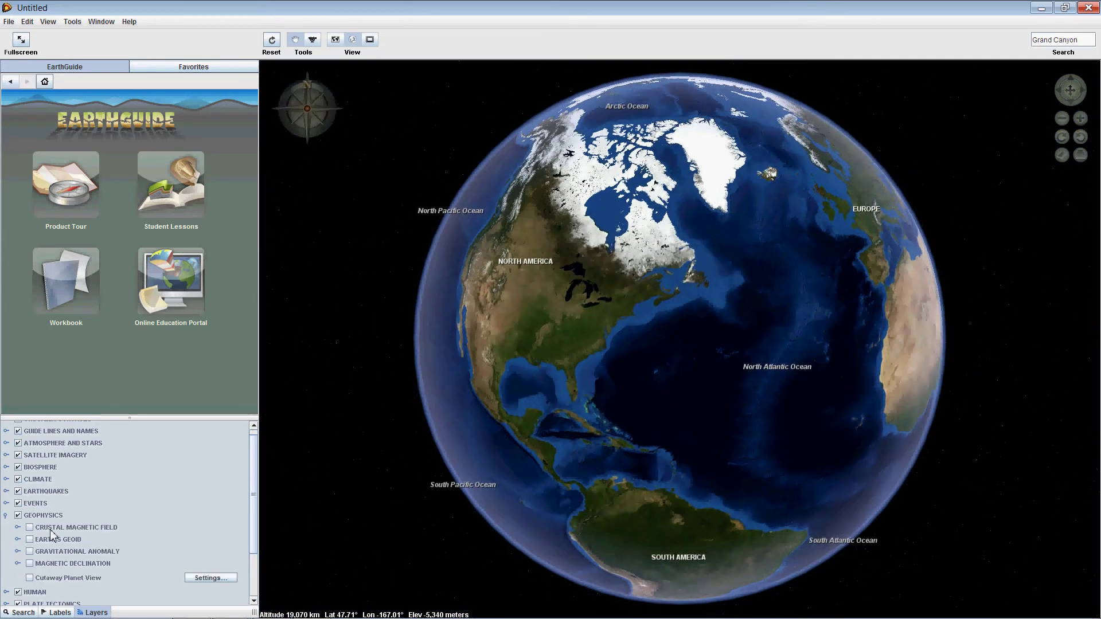
left_click(17, 527)
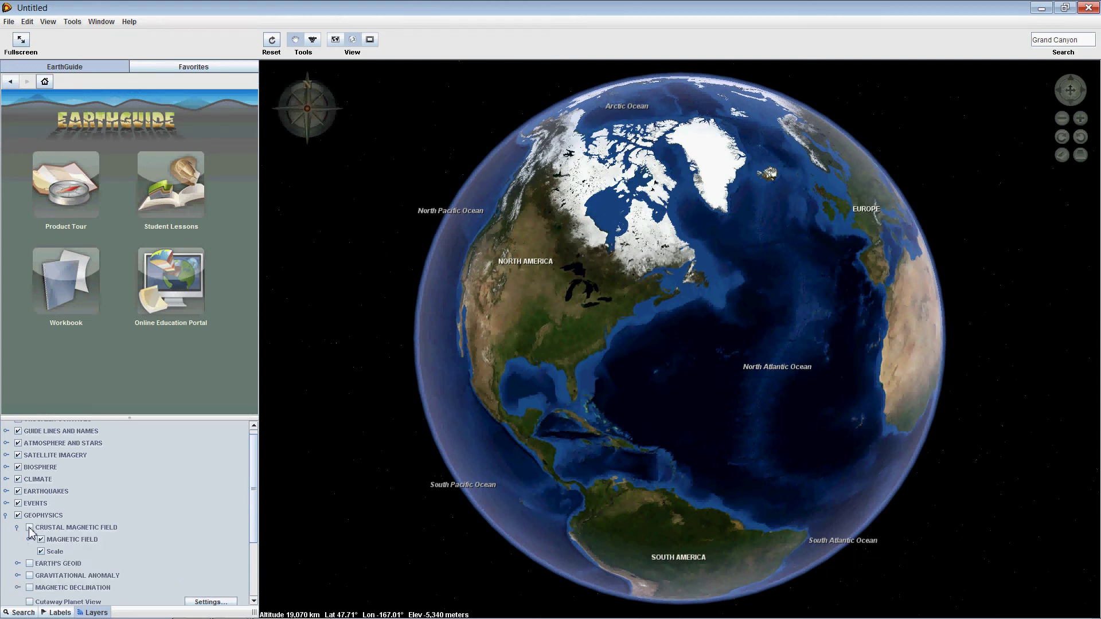
left_click(29, 528)
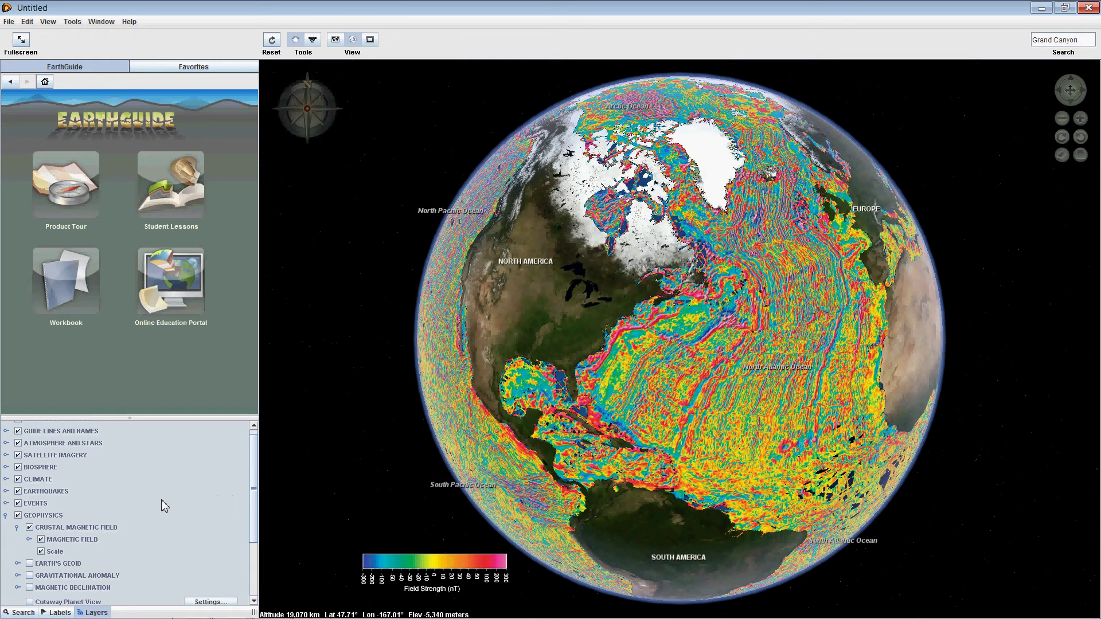
Add a new globe label over Iceland and change its text to 'Iceland'
left_click(60, 612)
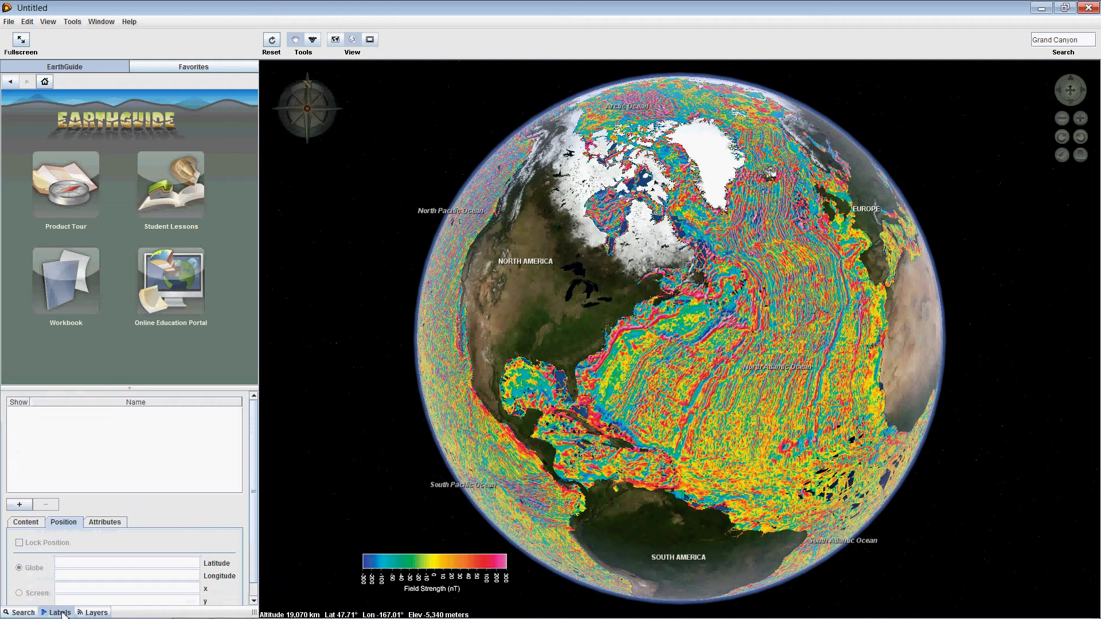
left_click(21, 507)
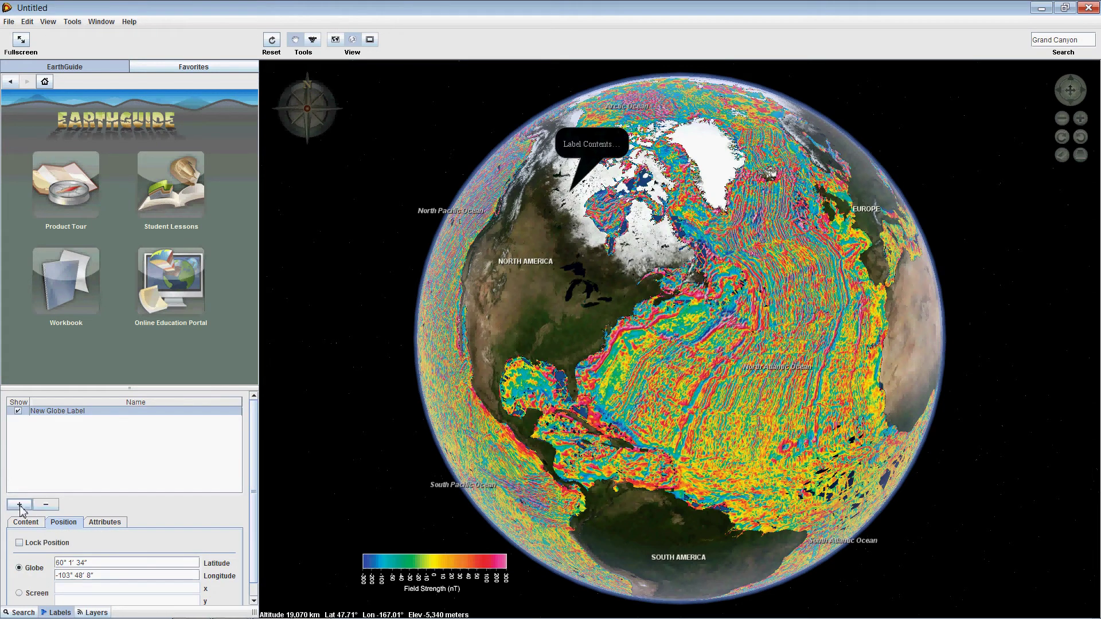
left_click_drag(590, 148, 793, 124)
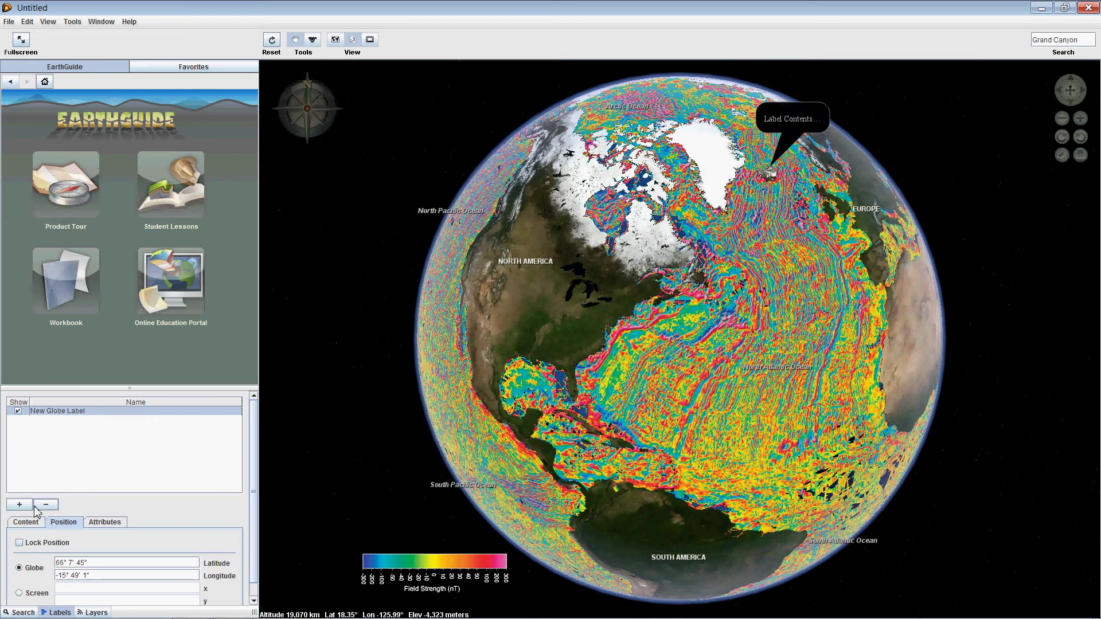
left_click(23, 524)
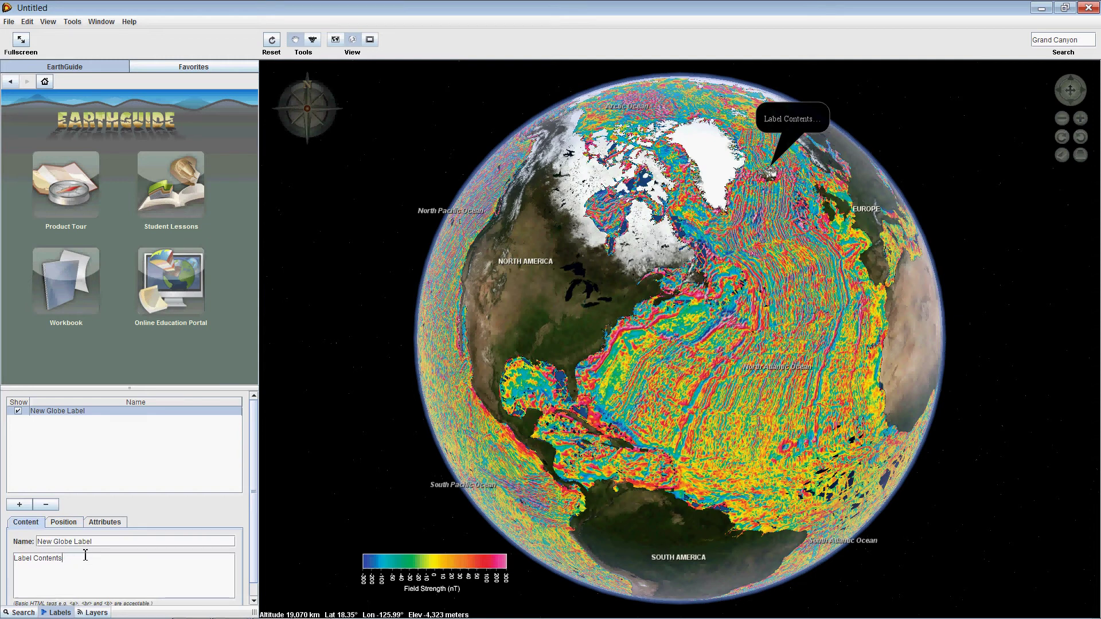
key("BackSpace")
key("BackSpace")
key("BackSpace")
key("BackSpace")
key("BackSpace")
key("BackSpace")
key("BackSpace")
key("BackSpace")
key("BackSpace")
key("BackSpace")
key("BackSpace")
key("BackSpace")
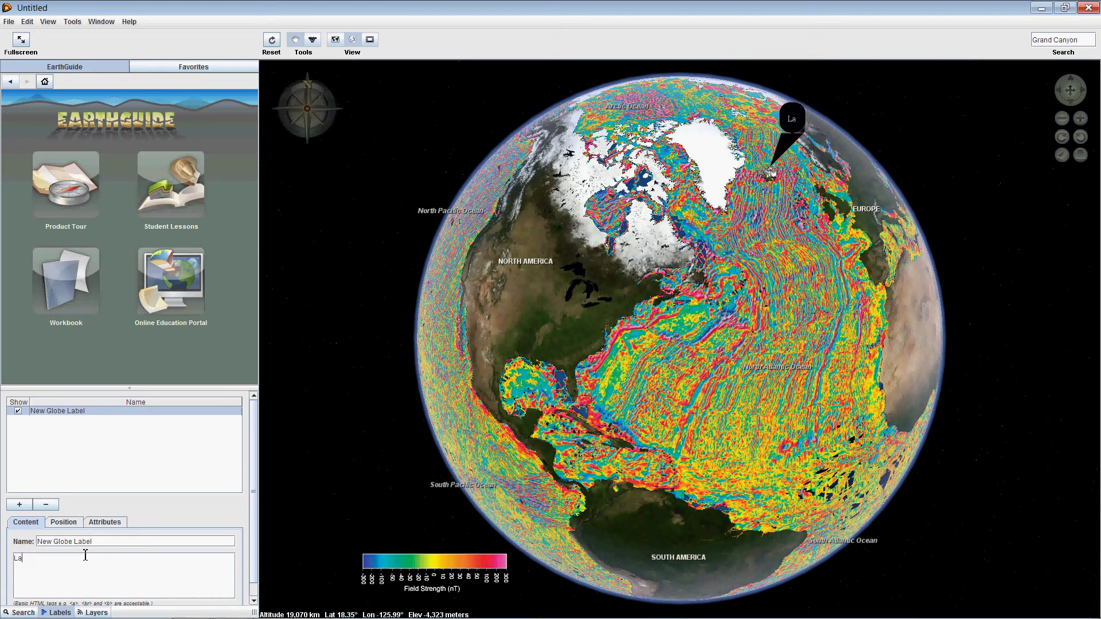
key("BackSpace")
key("BackSpace")
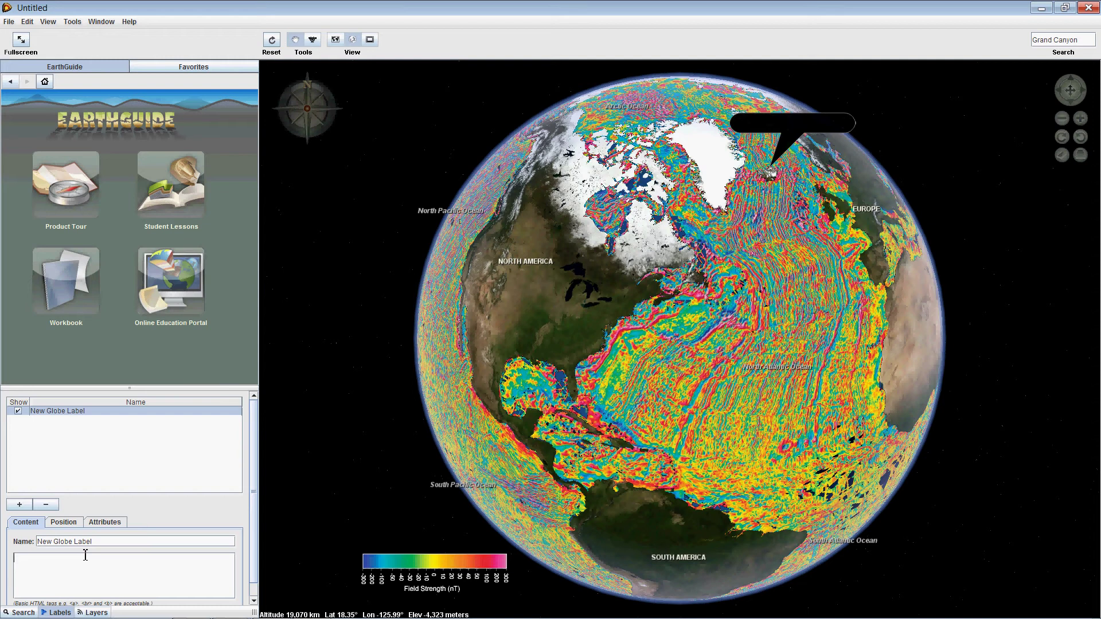
type("Iceland")
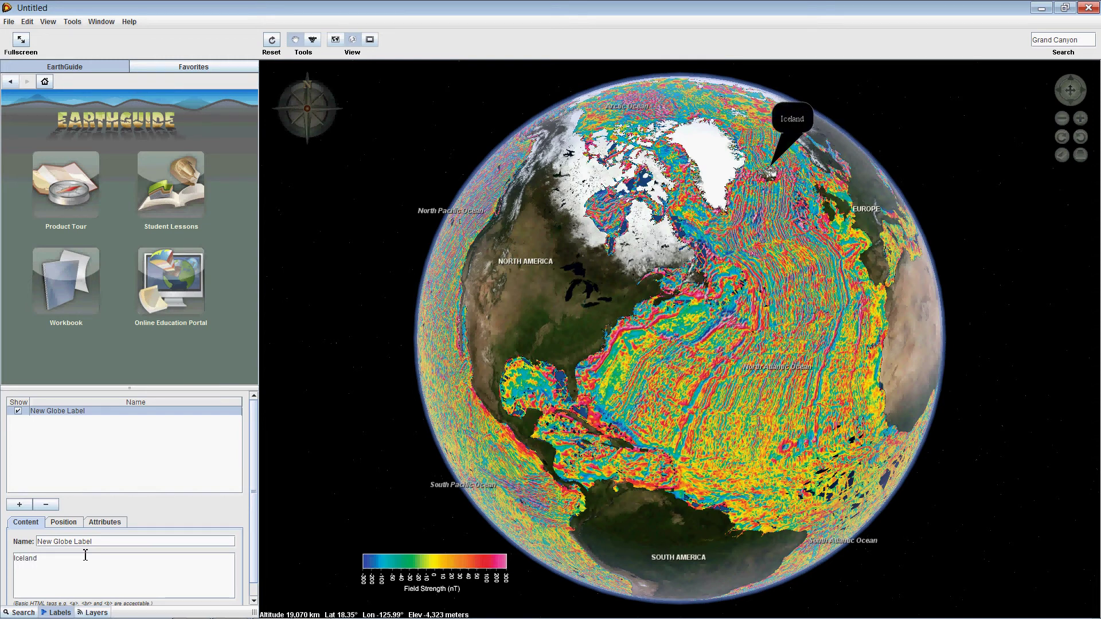
Lock the label's position, then rotate and zoom the globe onto the North Atlantic
left_click(63, 524)
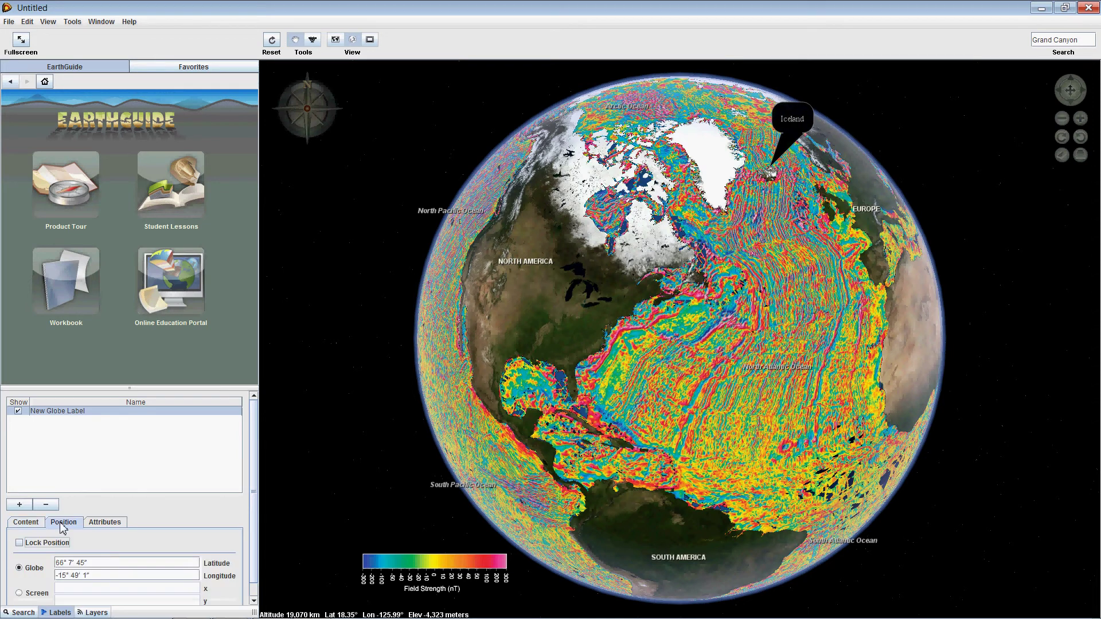
left_click(19, 544)
left_click_drag(794, 220, 762, 297)
scroll(761, 294, "up", 5)
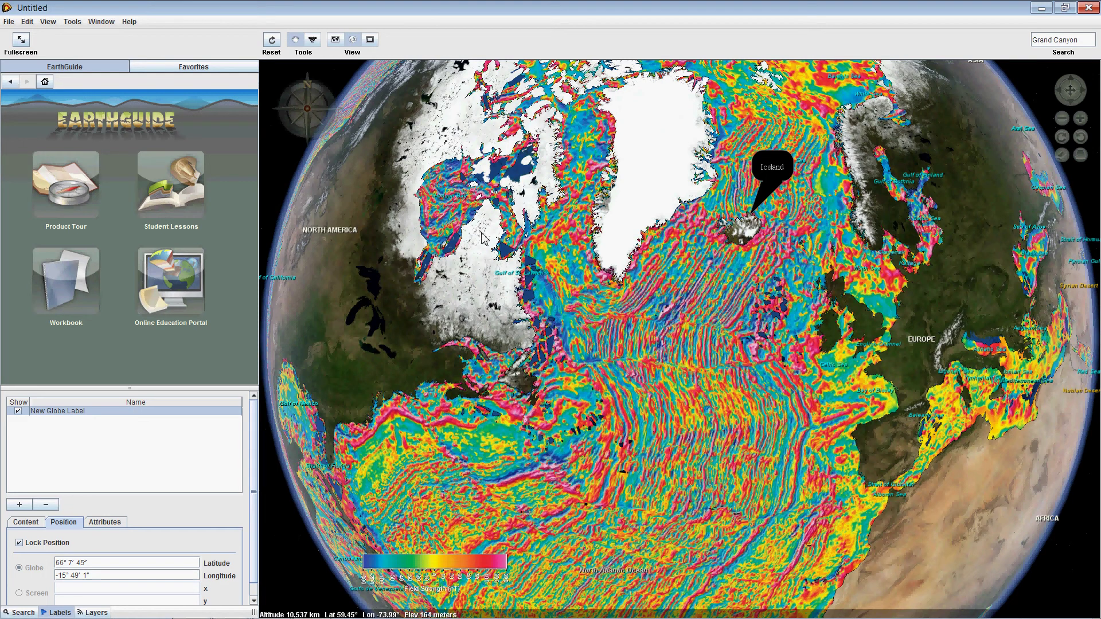
Save the current view under MY FAVORITES as a new favorite file named 'magnetic striping'
left_click(195, 69)
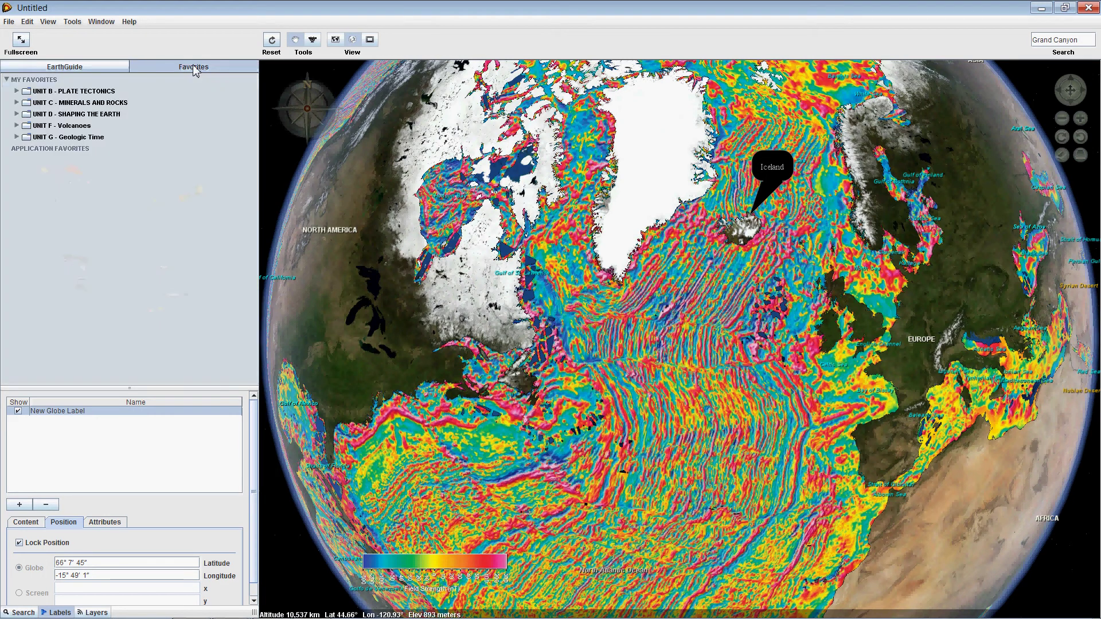
right_click(32, 82)
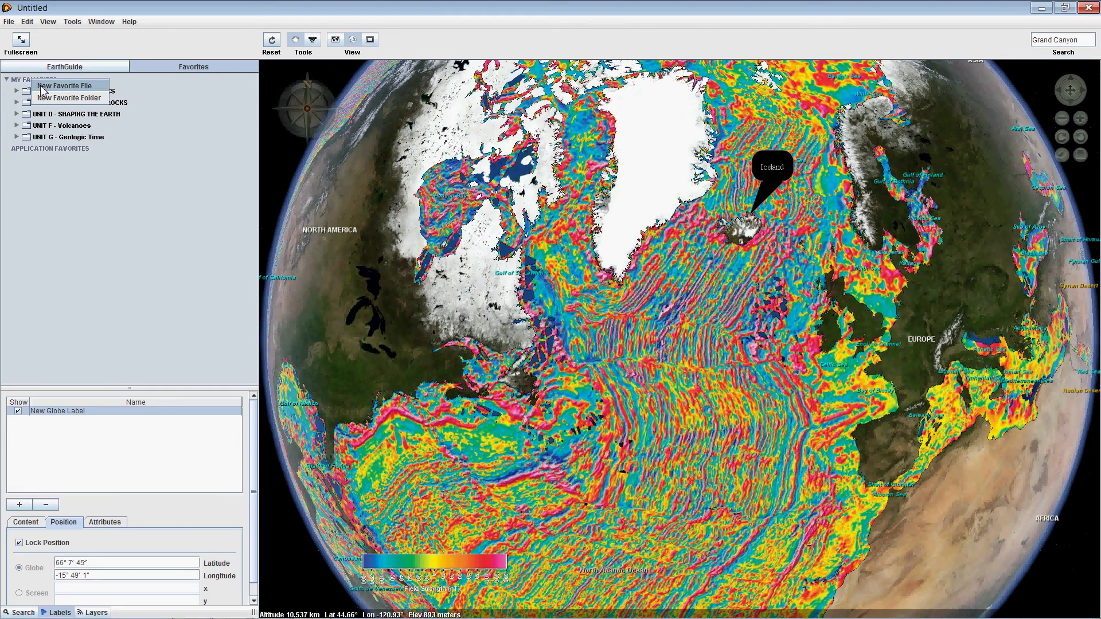
left_click(41, 87)
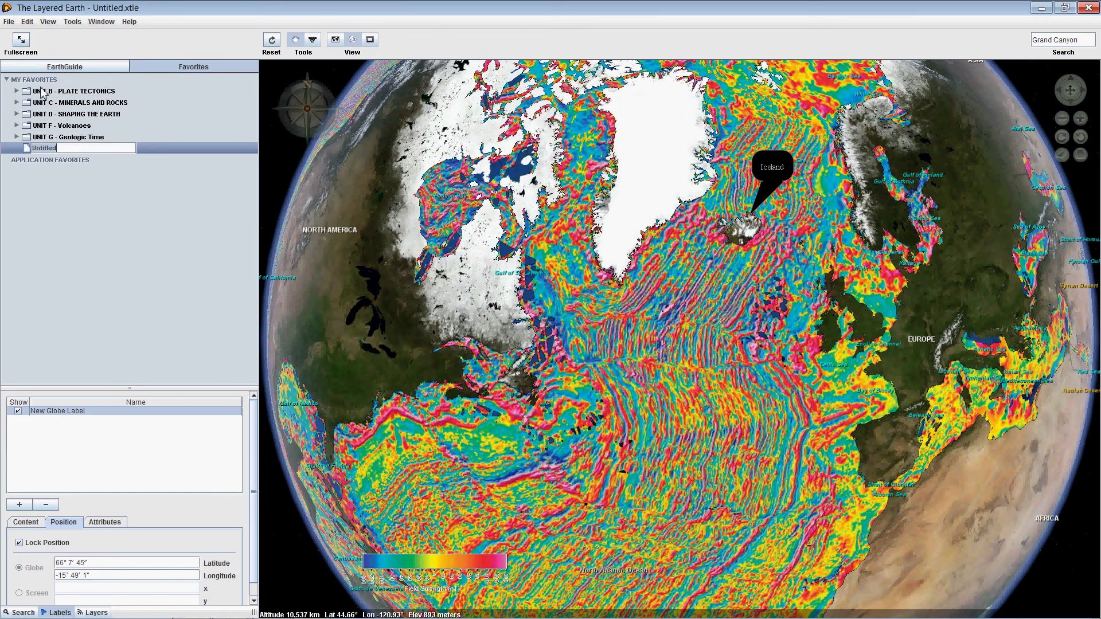
key("BackSpace")
type("magnetic striping")
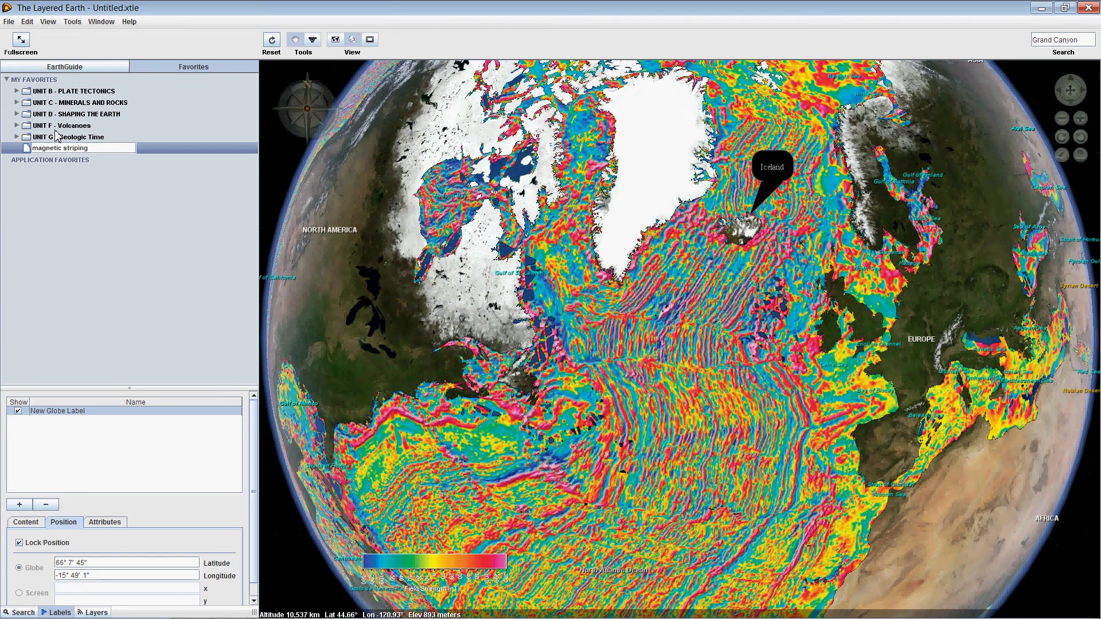
key("Return")
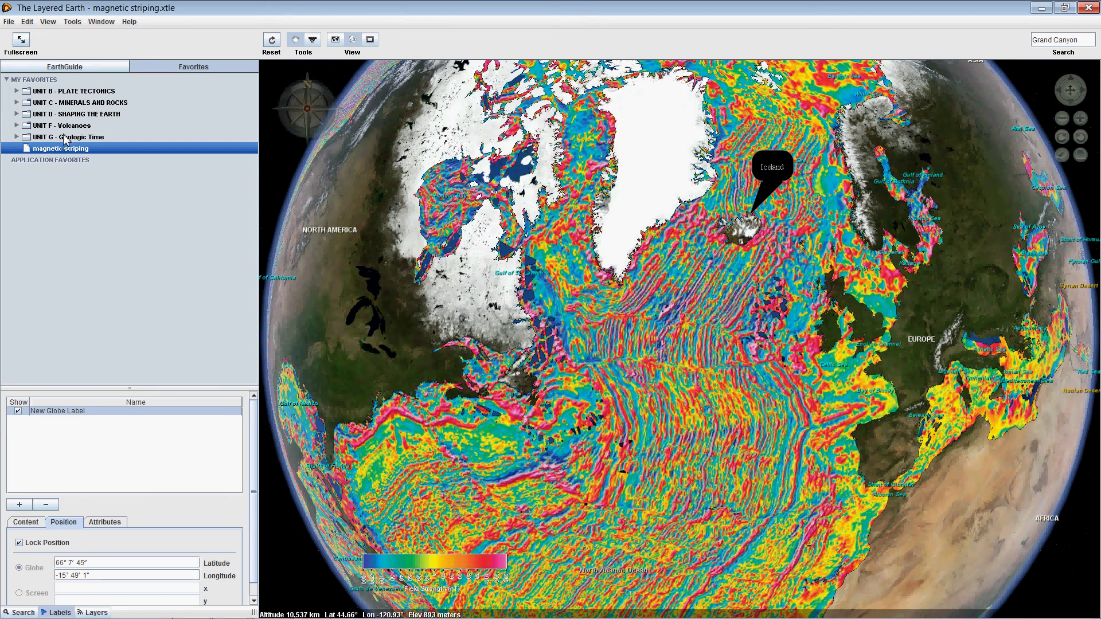
left_click(79, 72)
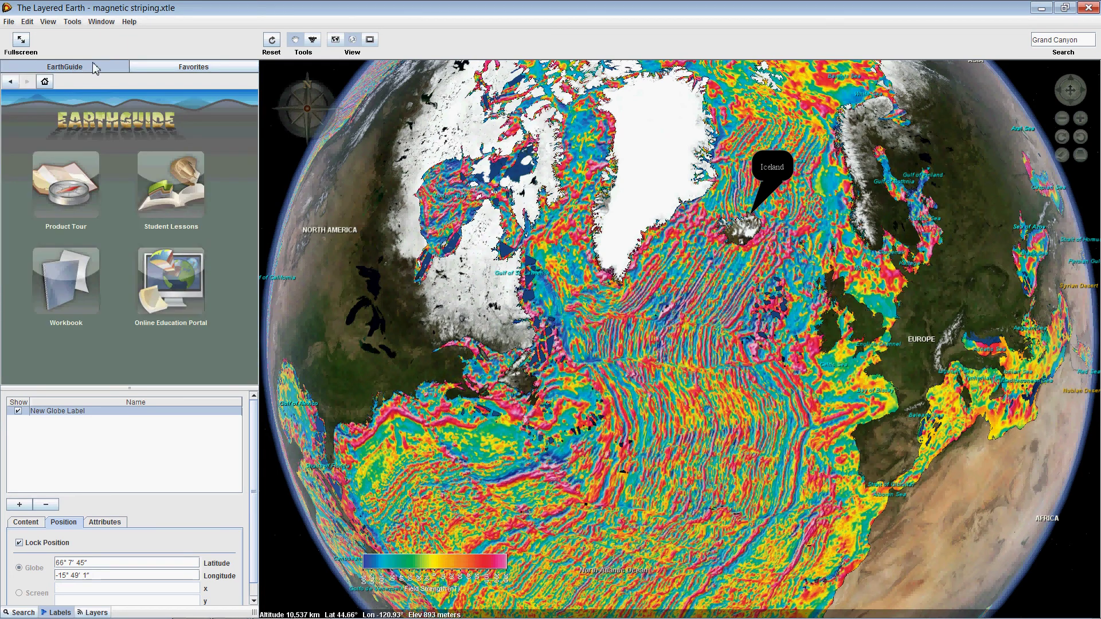
Reset the globe, reload the 'magnetic striping' favorite, and show it full screen
left_click(274, 43)
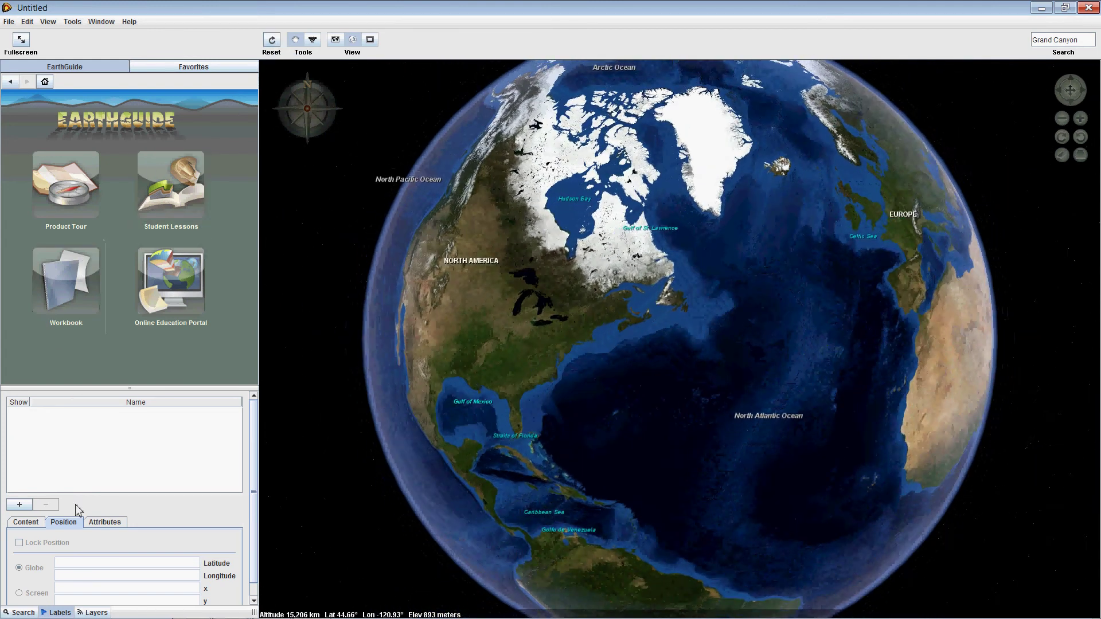
left_click(63, 613)
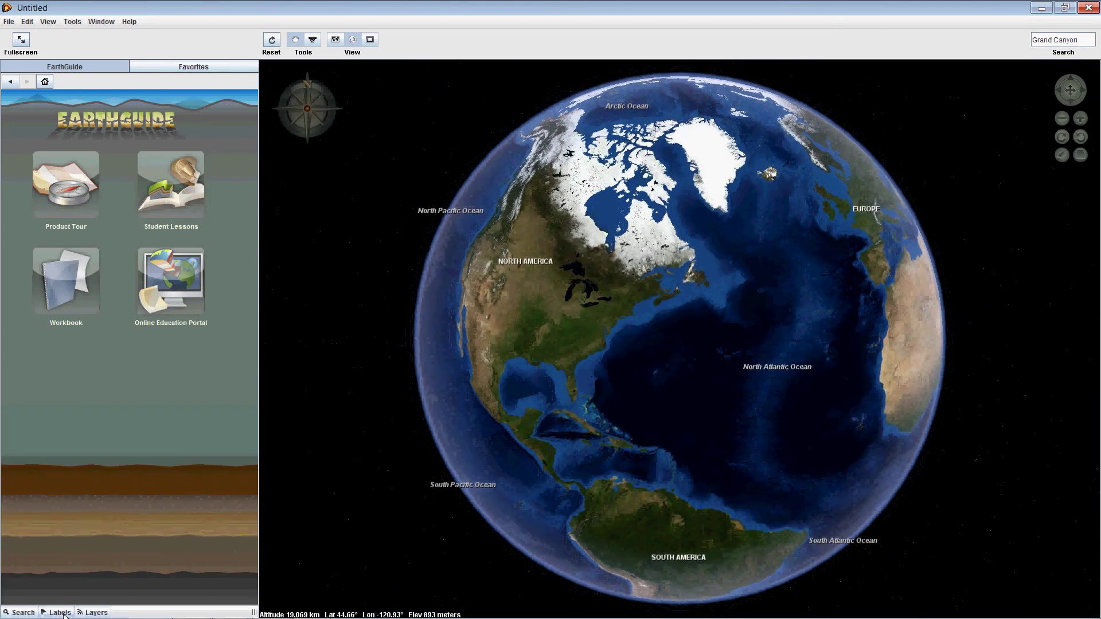
left_click(206, 69)
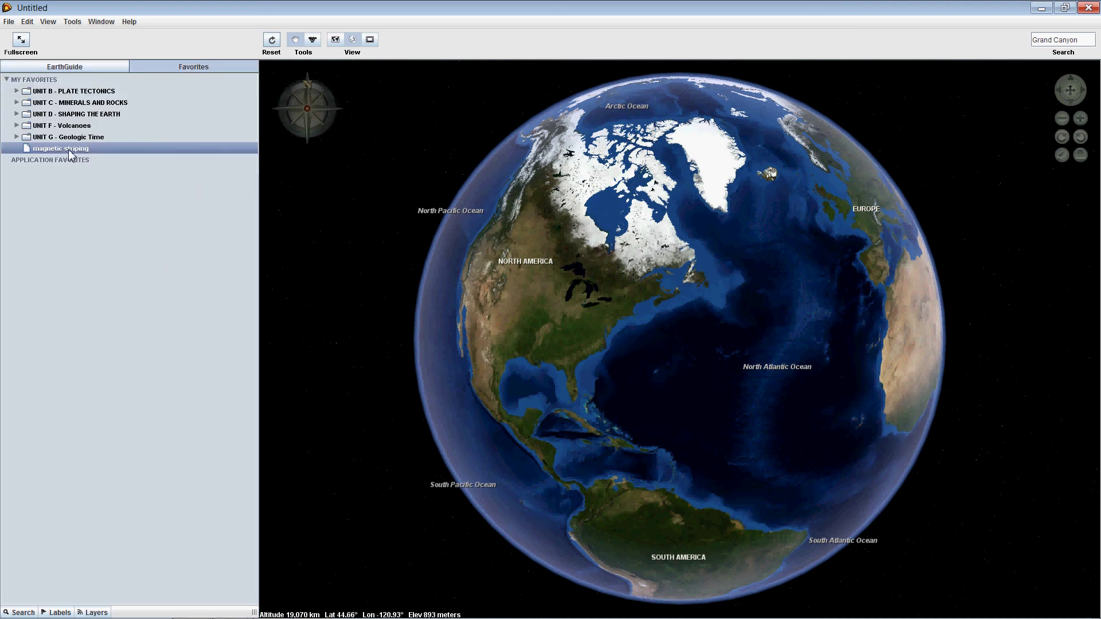
left_click(27, 153)
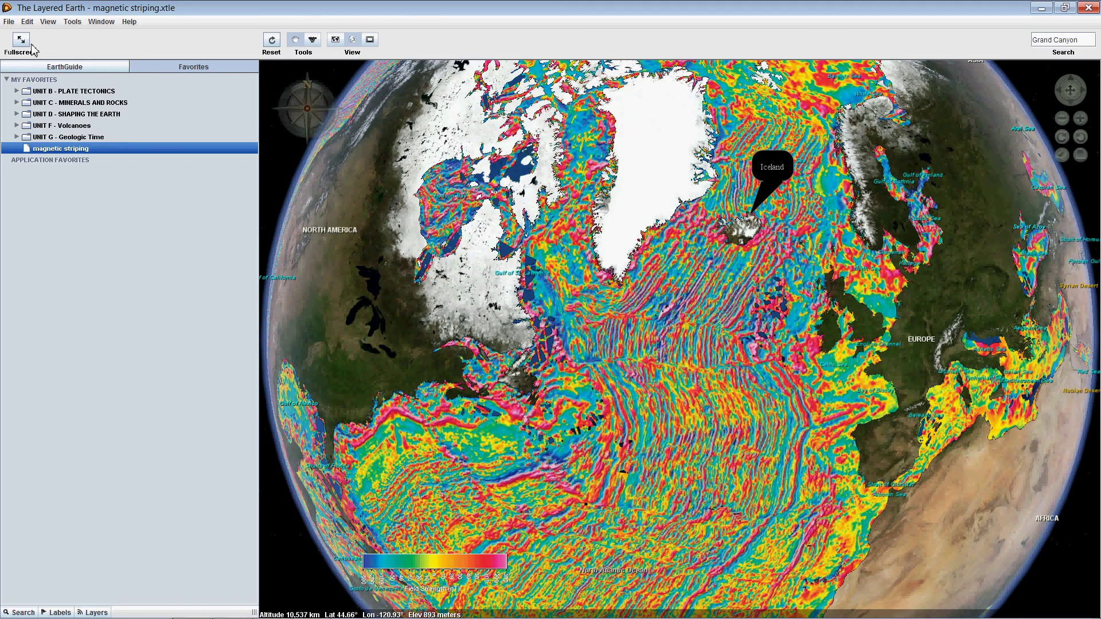
left_click(21, 41)
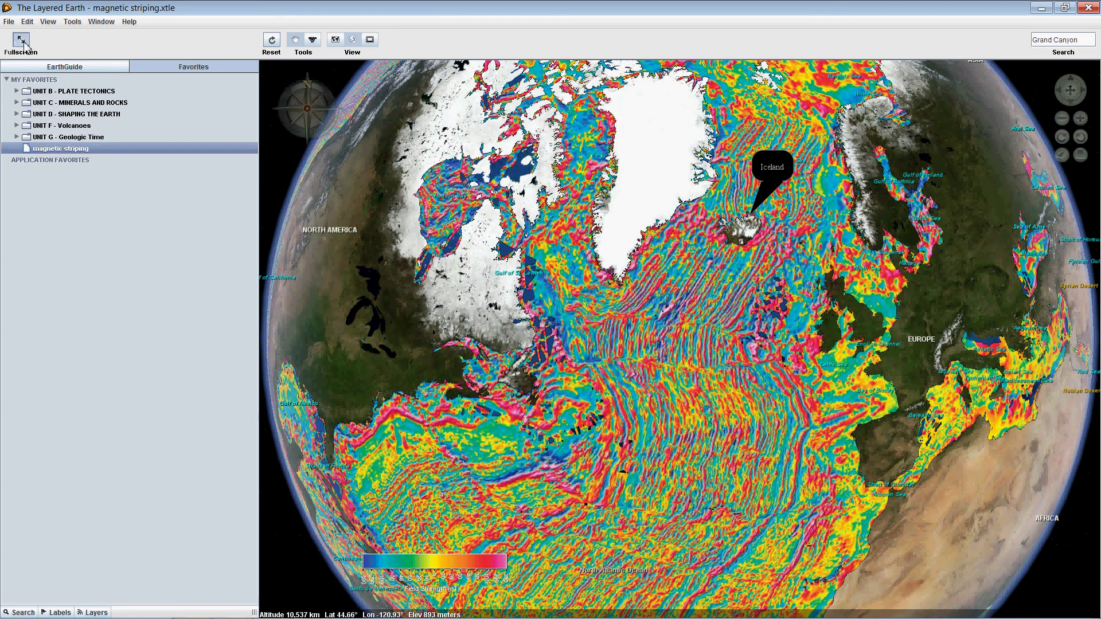